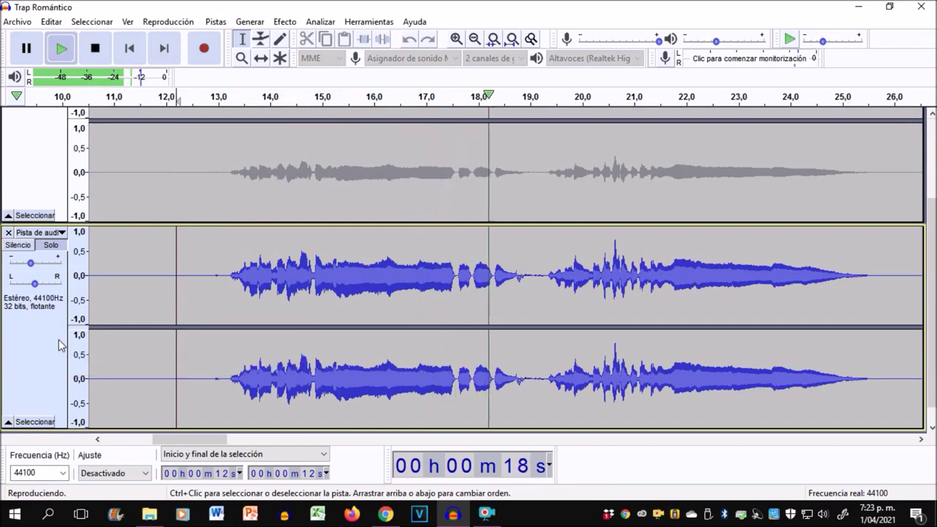
# - Stop playback, turn off solo on the lower audio track and delete that track from the project
pyautogui.press('space')
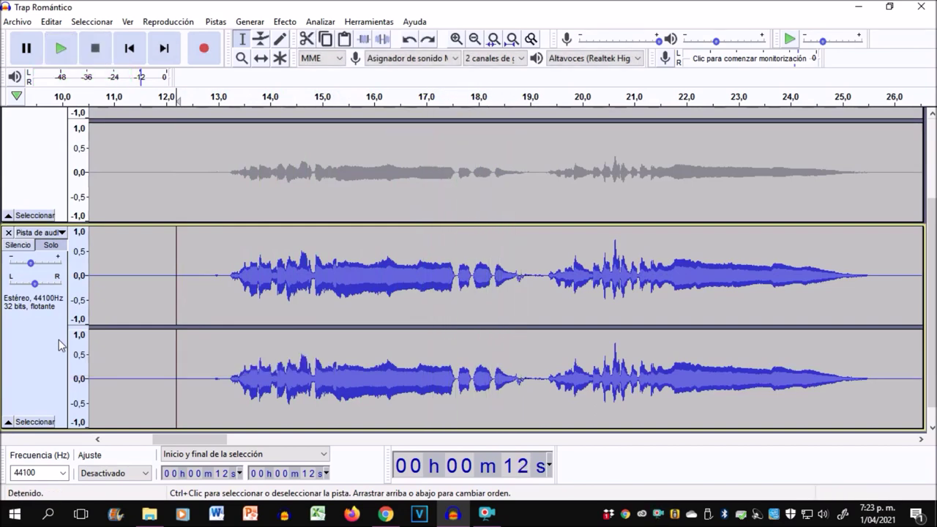
pyautogui.click(60, 248)
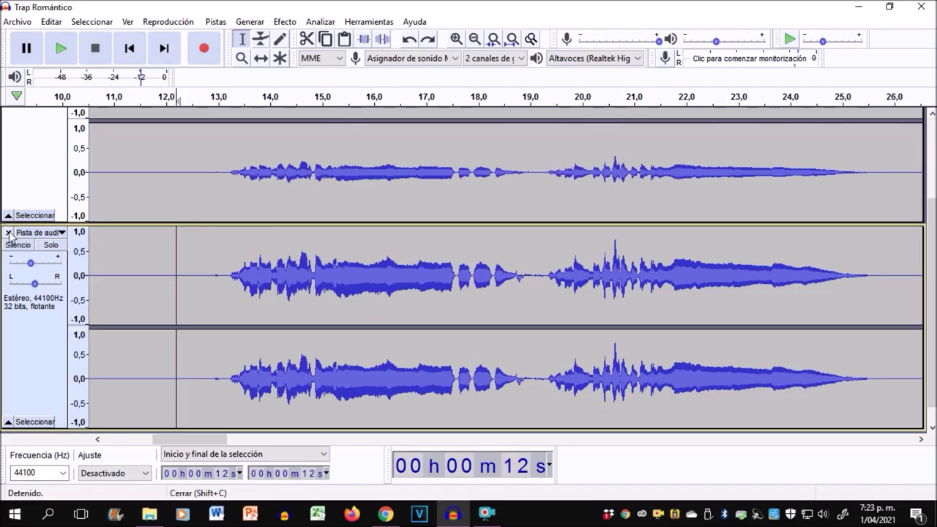
pyautogui.click(9, 232)
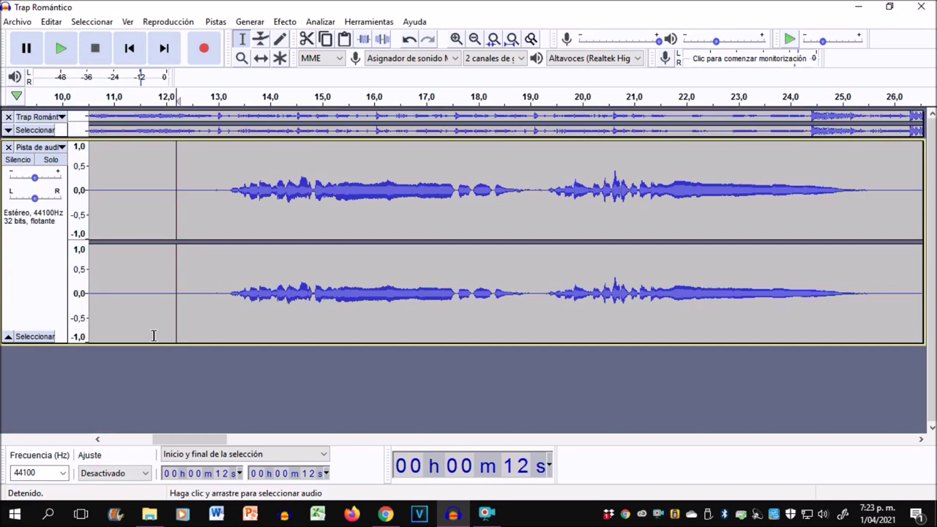
# - Switch to Chrome, look at the viewers' comments, open the signed-in account's own YouTube channel and pause its featured video
pyautogui.click(386, 514)
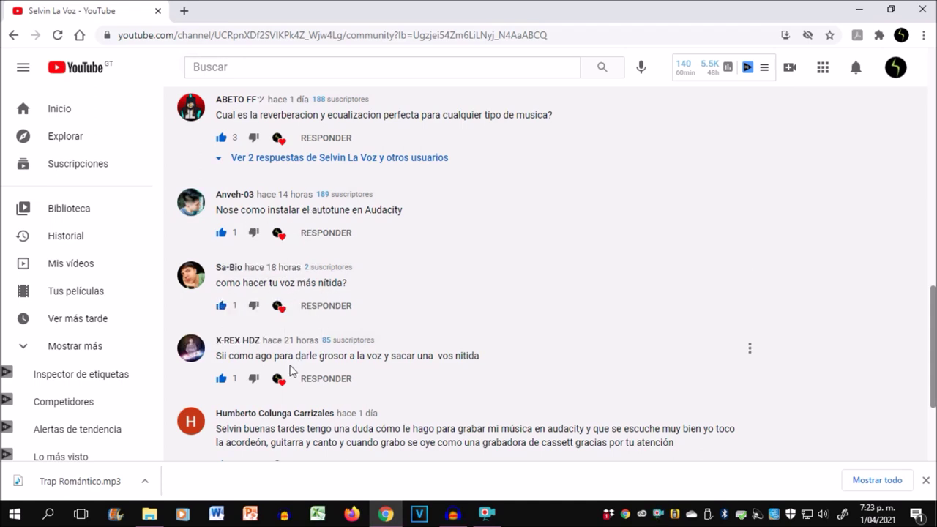
pyautogui.click(860, 11)
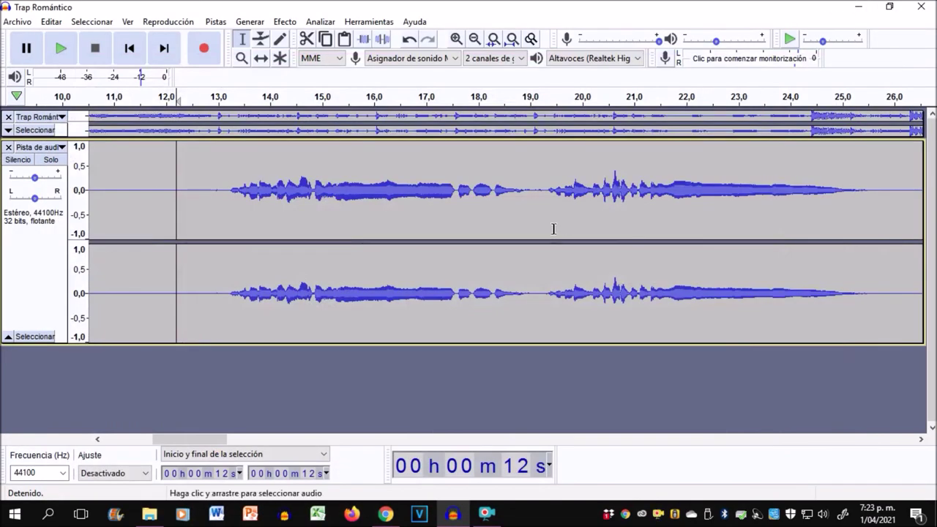
pyautogui.click(386, 514)
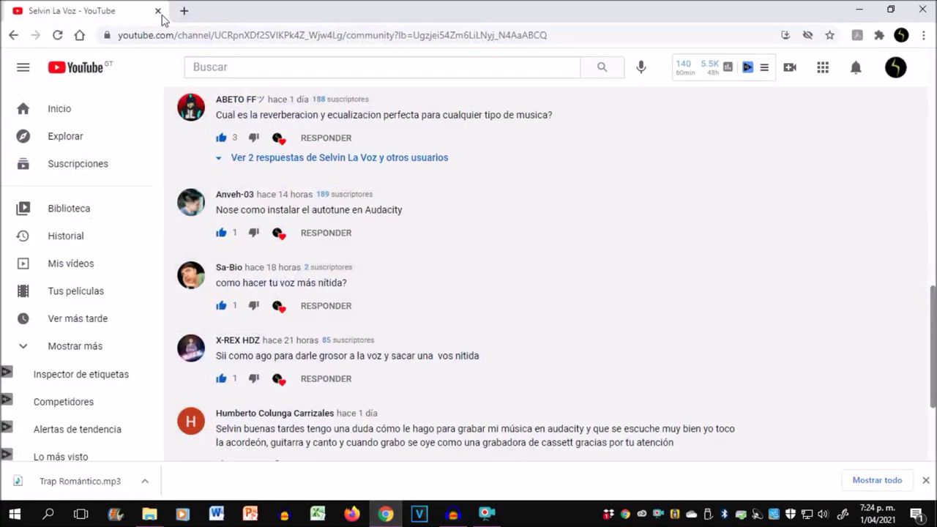
pyautogui.click(895, 68)
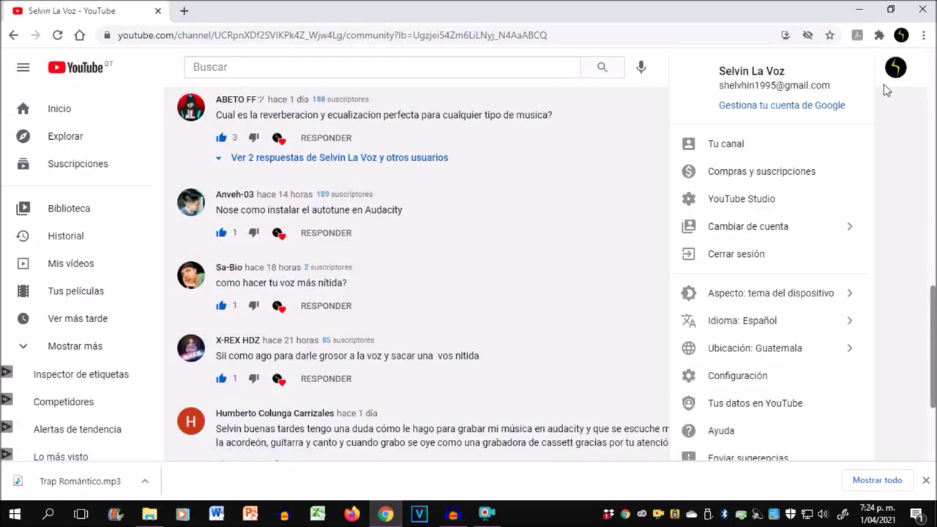
pyautogui.click(793, 150)
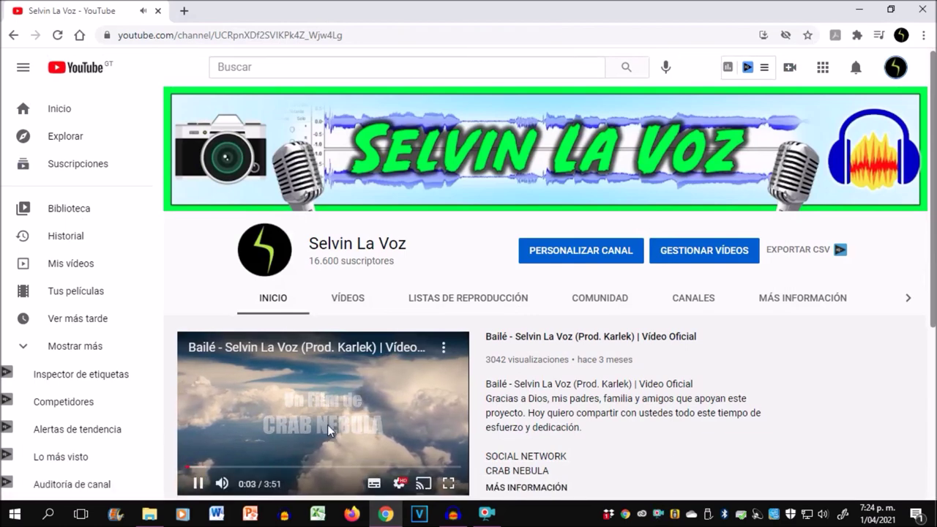
pyautogui.click(311, 403)
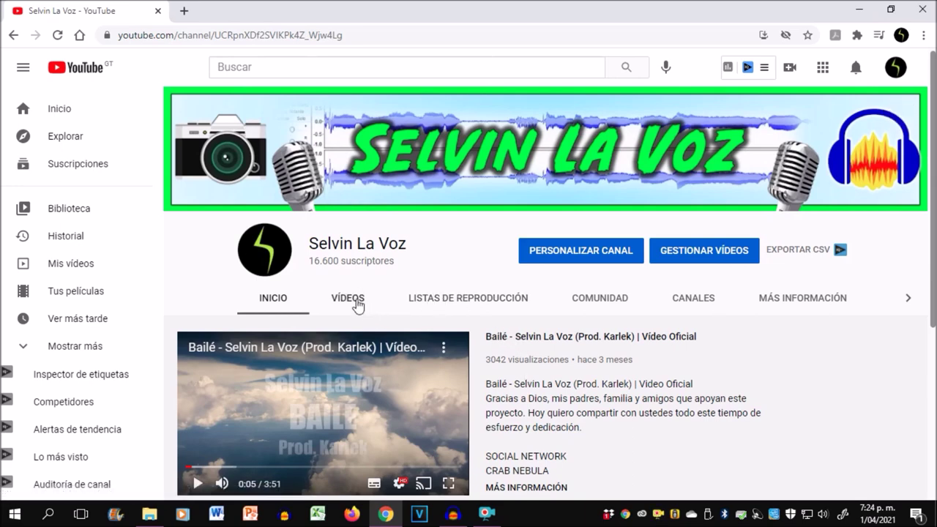
# - Open the channel's Comunidad section and look through the published posts
pyautogui.click(591, 300)
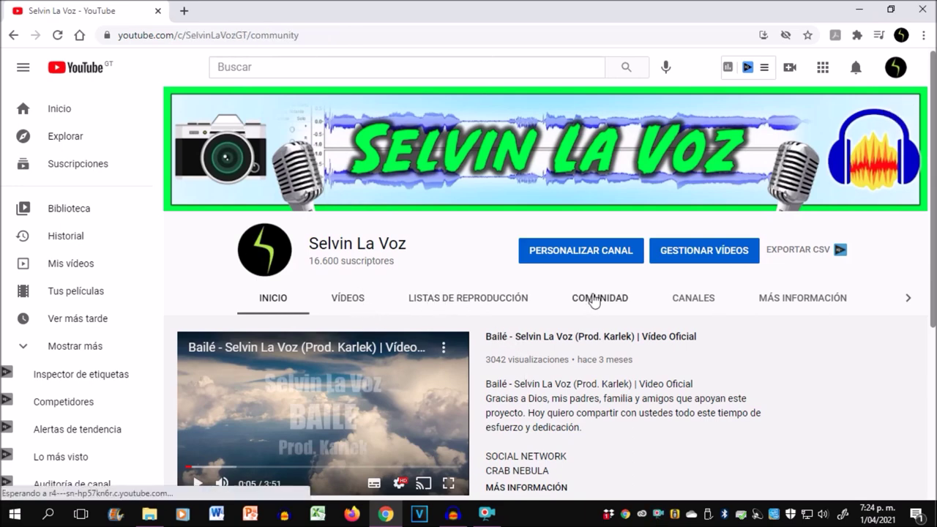
pyautogui.scroll(-5, 564, 418)
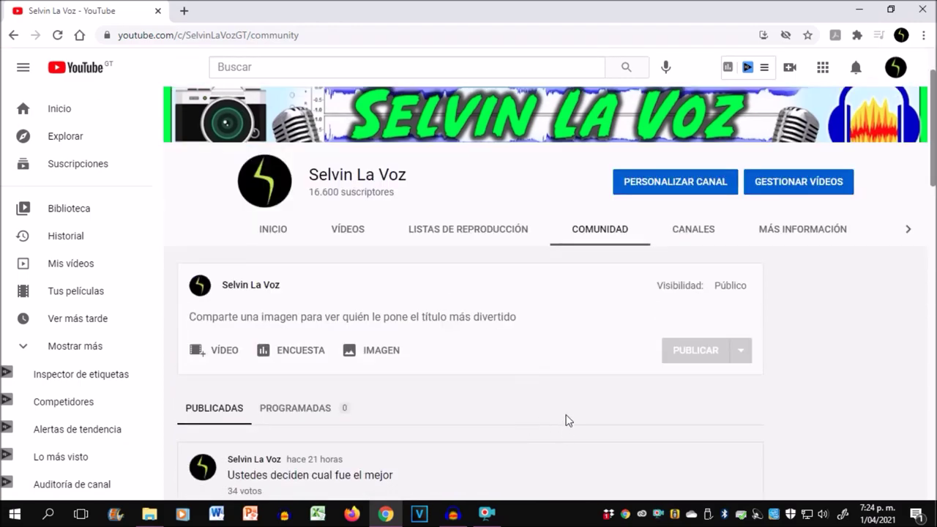
pyautogui.scroll(-4, 565, 418)
pyautogui.scroll(5, 565, 418)
pyautogui.scroll(5, 565, 417)
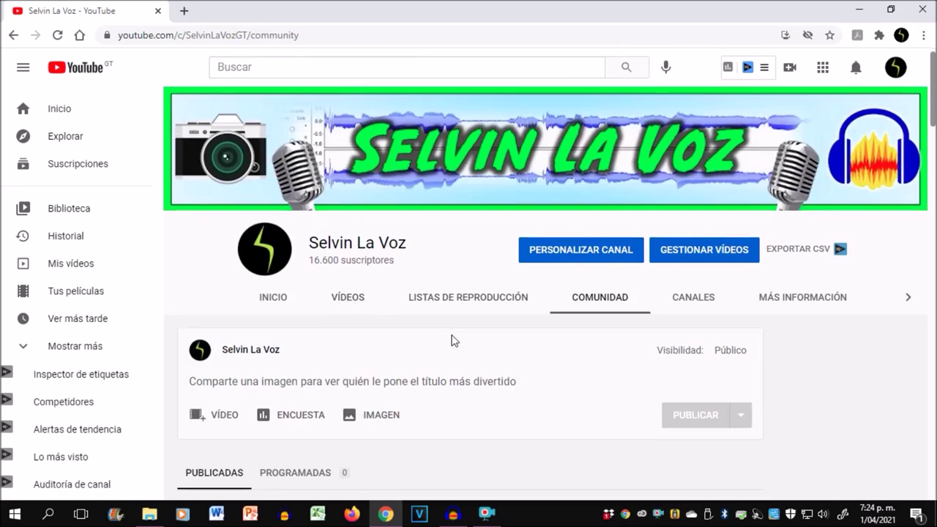
pyautogui.scroll(-5, 454, 340)
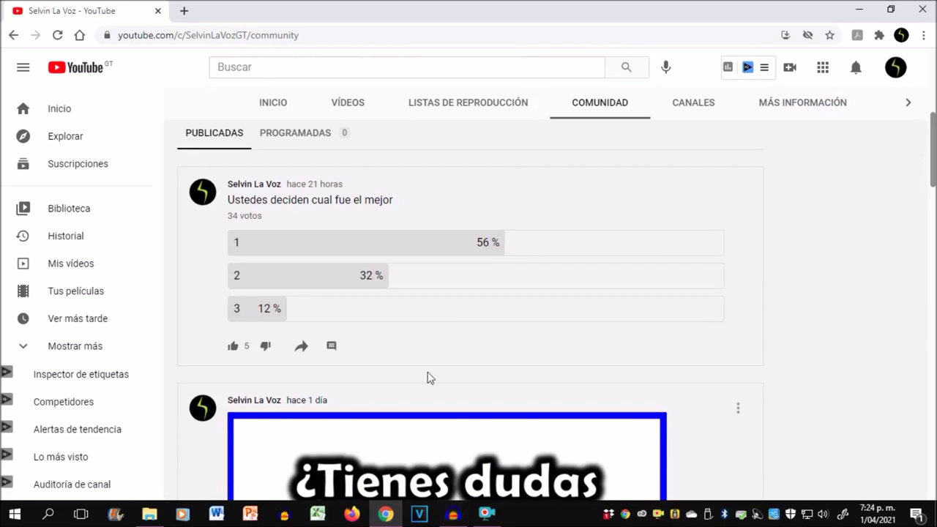
# - Open the channel's Vídeos section and examine the previews of the recent Audacity tutorials
pyautogui.click(354, 114)
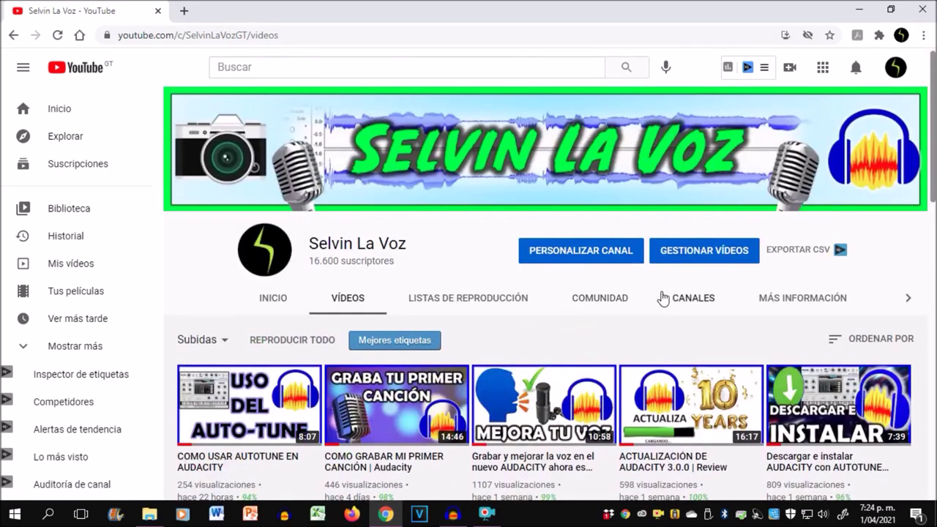
pyautogui.moveTo(812, 414)
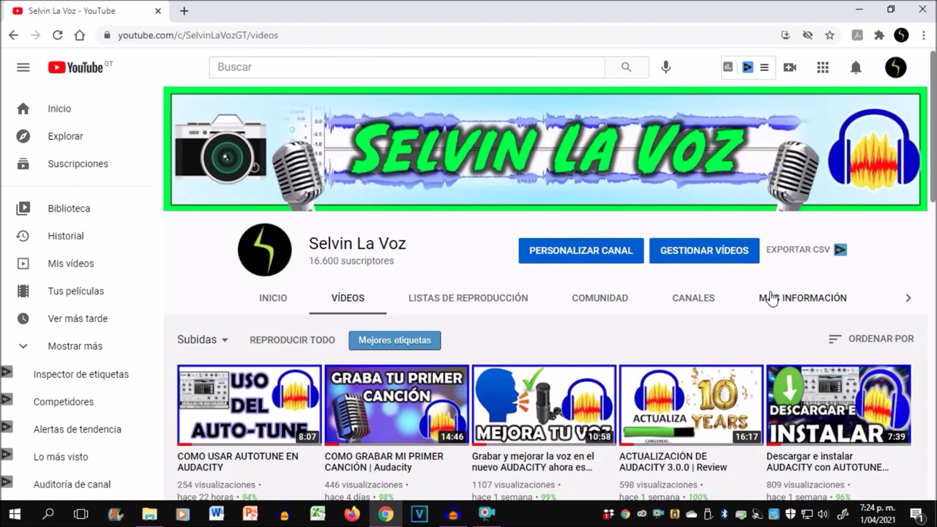
pyautogui.moveTo(701, 394)
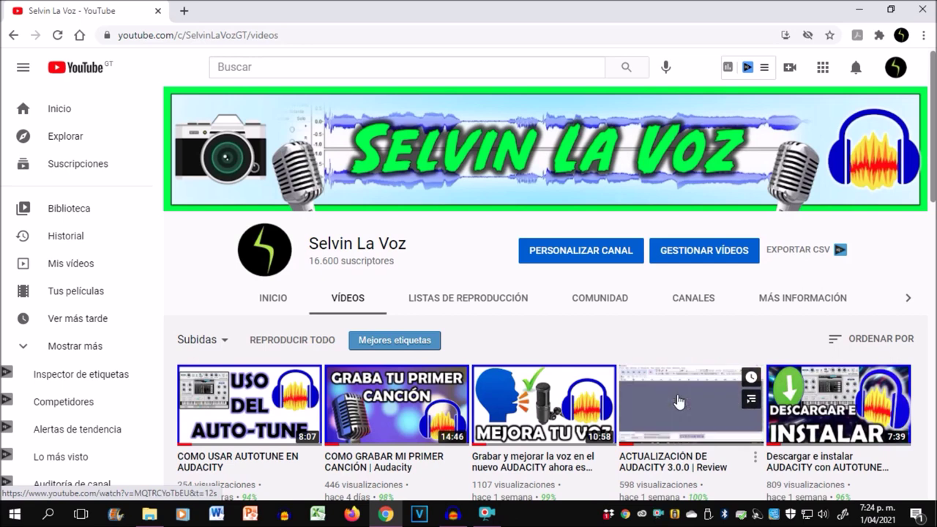
pyautogui.moveTo(526, 385)
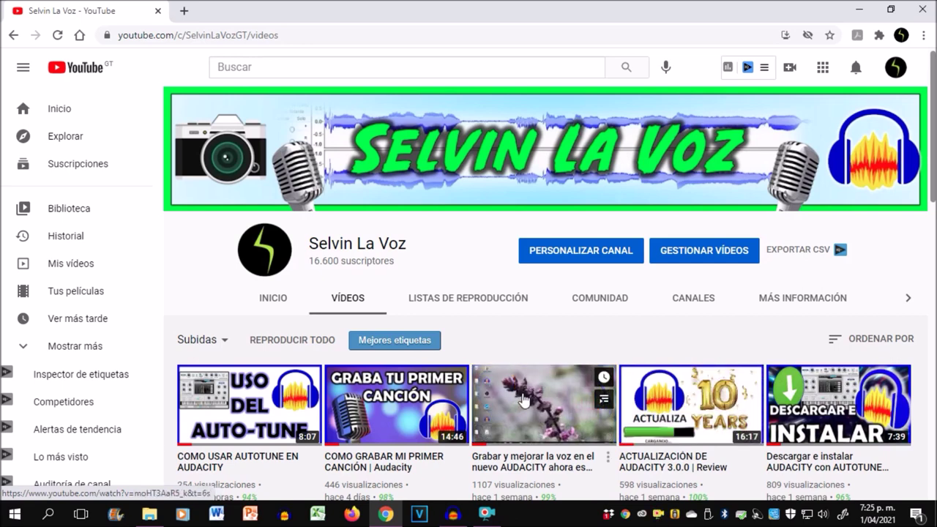
pyautogui.moveTo(416, 403)
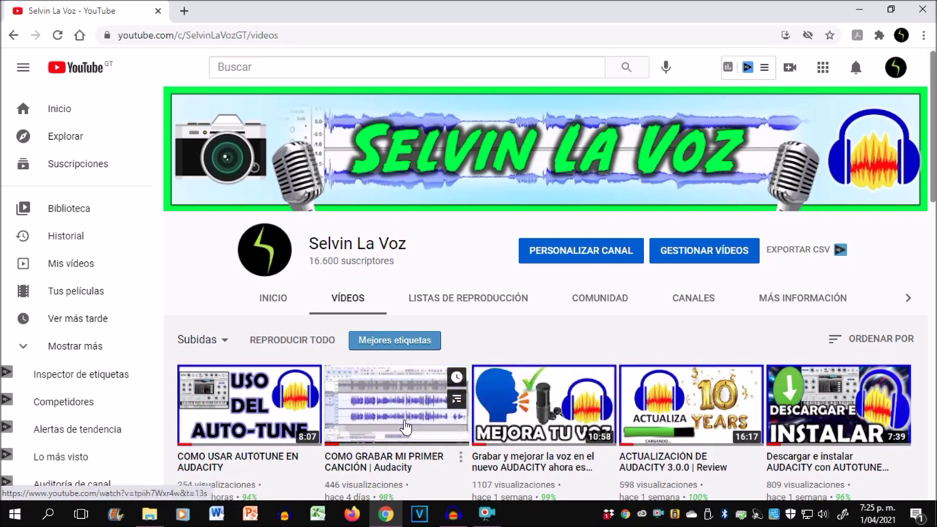
pyautogui.moveTo(256, 414)
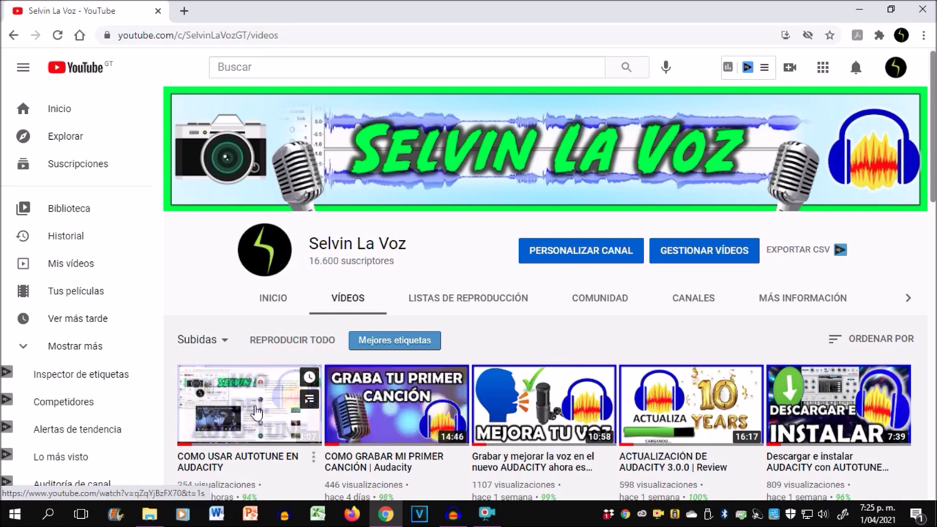
pyautogui.moveTo(774, 434)
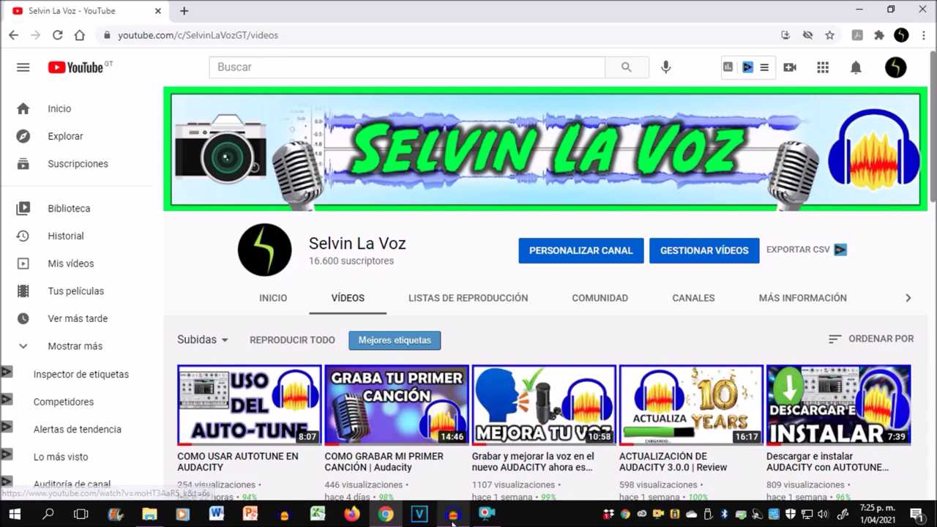
pyautogui.moveTo(452, 521)
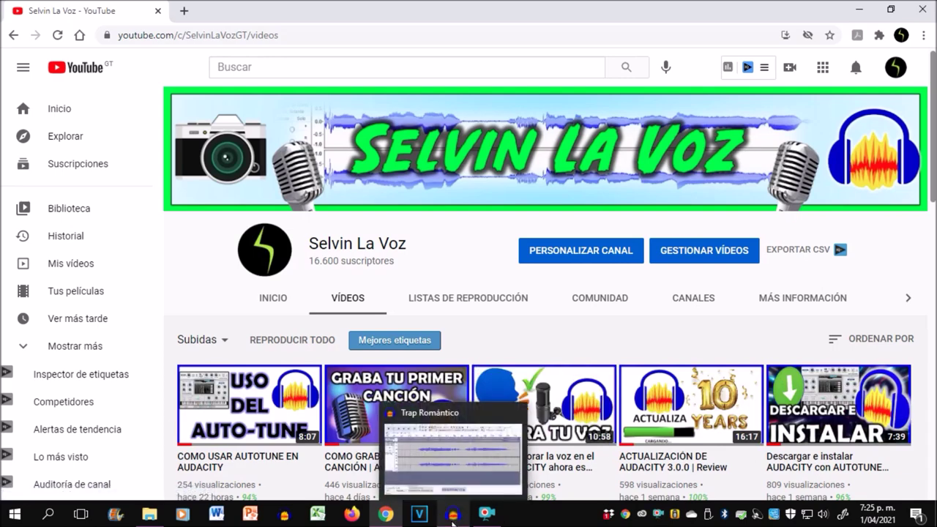
# - Return to Audacity, select a short silent stretch around 12 s on the vocal track, solo the track and play the selection
pyautogui.click(446, 474)
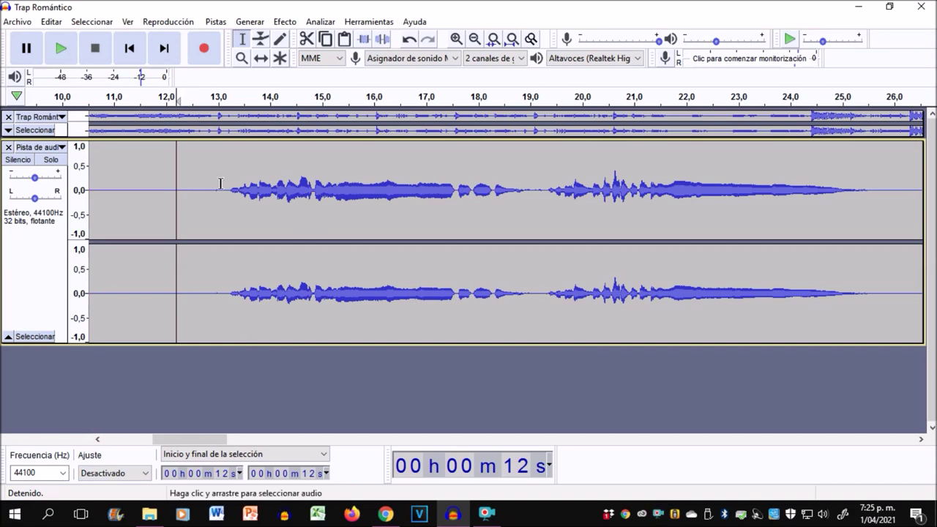
pyautogui.moveTo(188, 196); pyautogui.dragTo(155, 198)
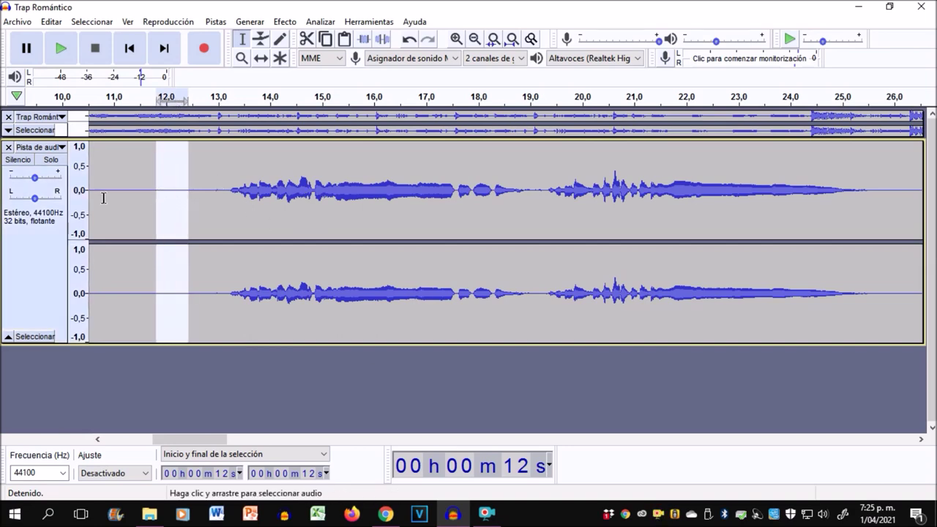
pyautogui.click(52, 162)
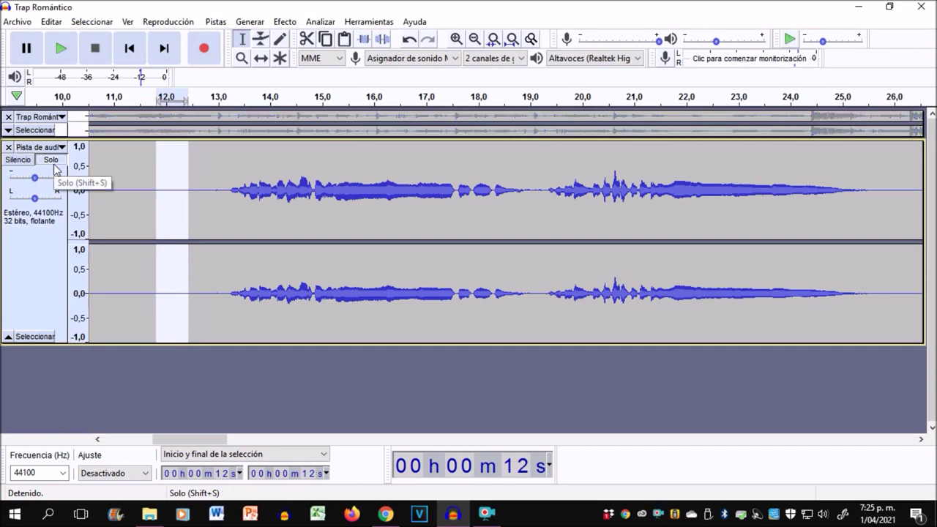
pyautogui.press('space')
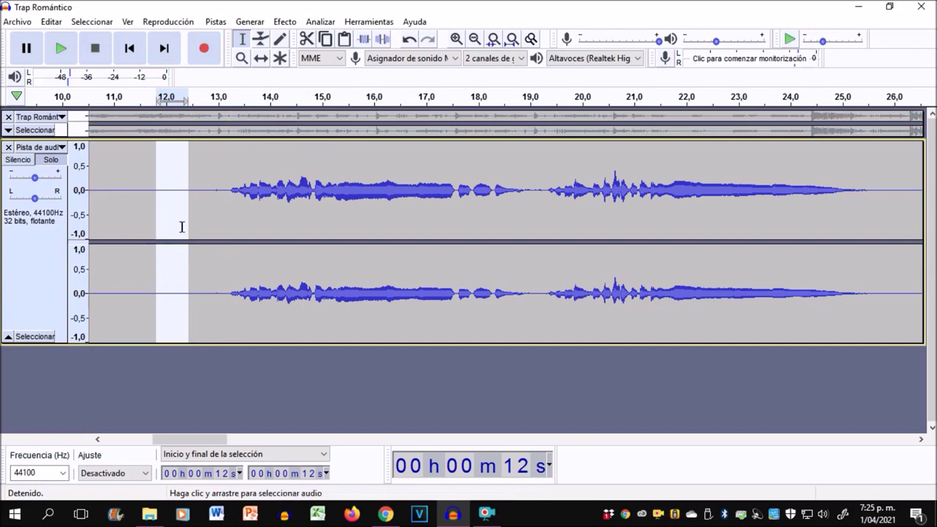
# - Select the silent stretch from about 11 to 13 s, view the Reducción de ruido settings for it and close them without applying
pyautogui.moveTo(204, 208); pyautogui.dragTo(104, 212)
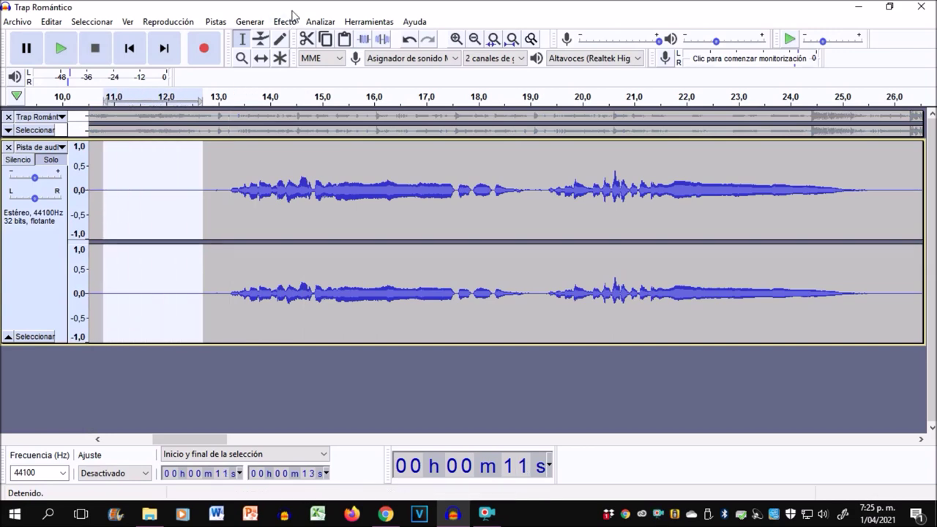
pyautogui.click(283, 22)
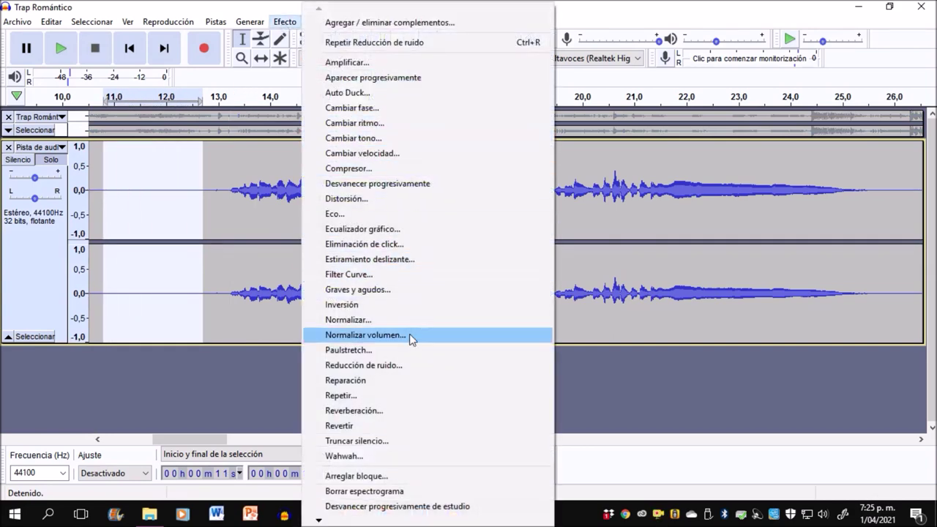
pyautogui.click(411, 365)
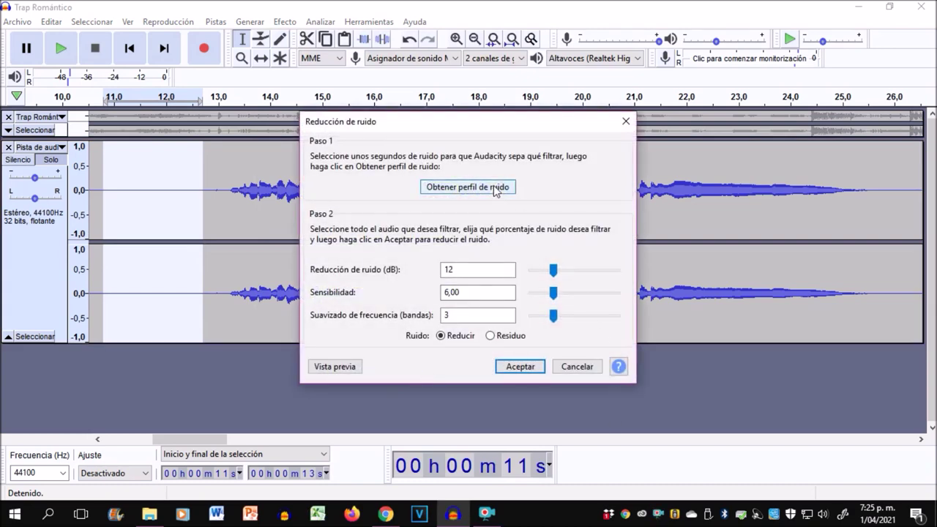
pyautogui.click(625, 121)
# - Select the whole vocal track and apply Ecualizador gráfico with the original preset Realce de graves
pyautogui.click(322, 201)
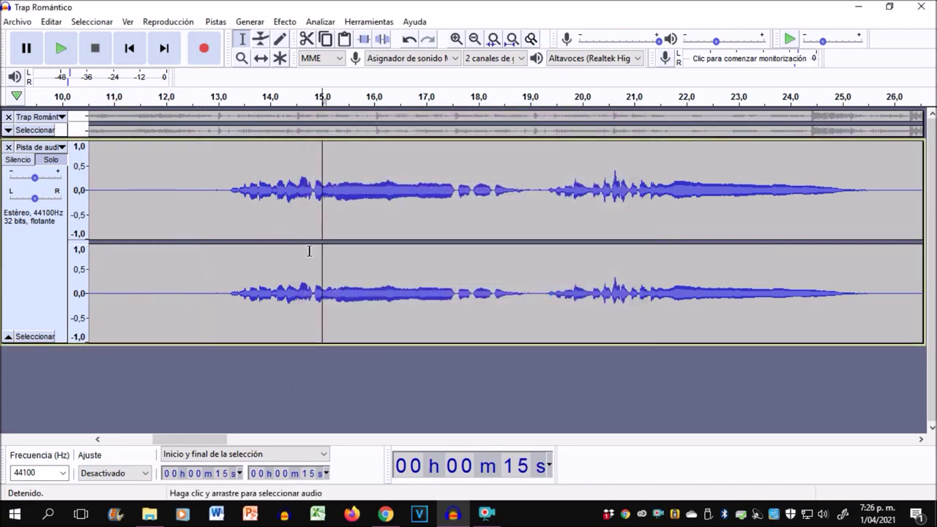
pyautogui.hotkey('ctrl', 'a')
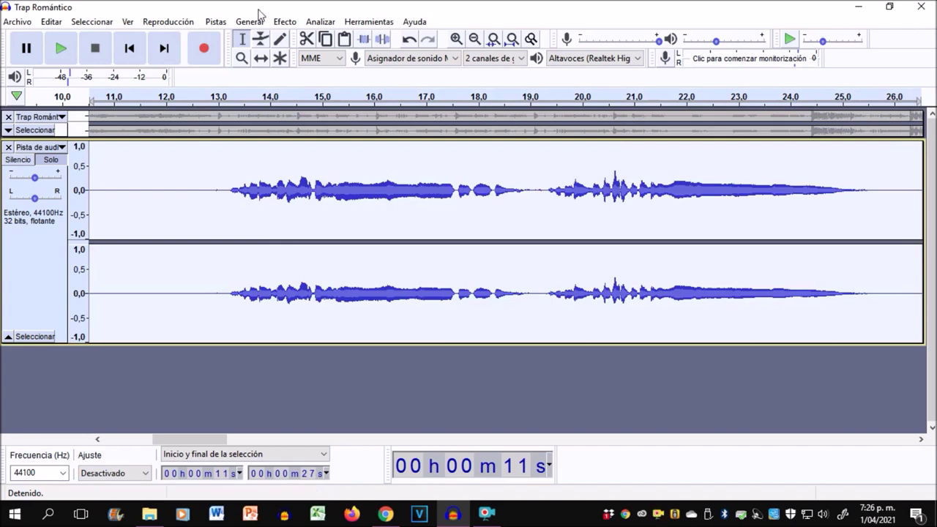
pyautogui.click(285, 21)
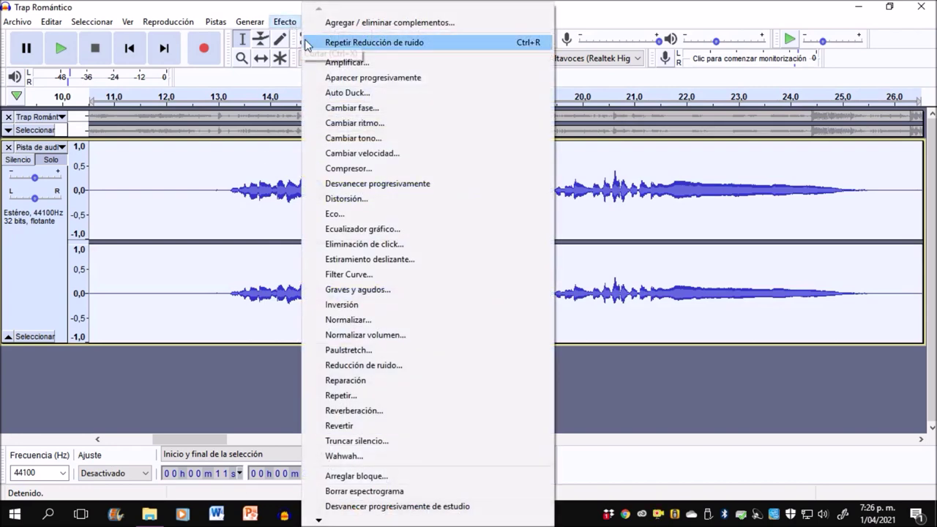
pyautogui.click(395, 230)
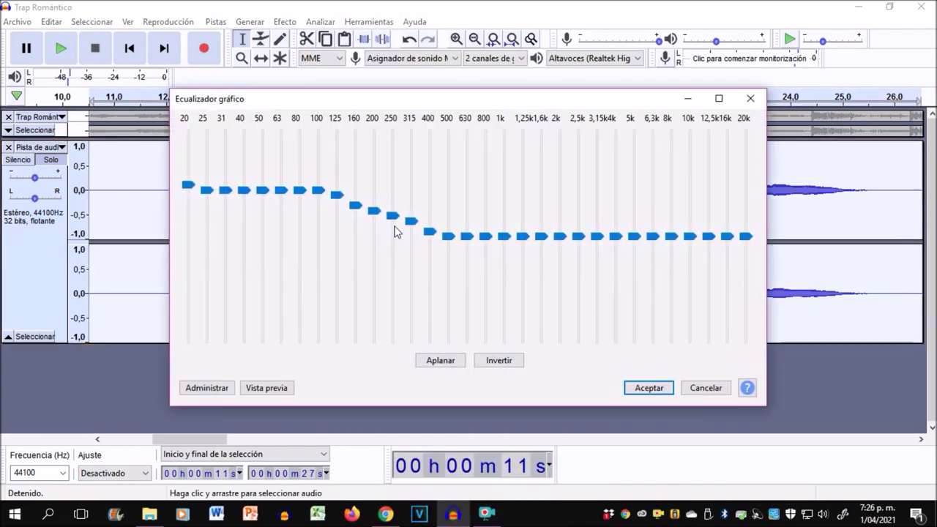
pyautogui.click(219, 387)
pyautogui.moveTo(328, 310)
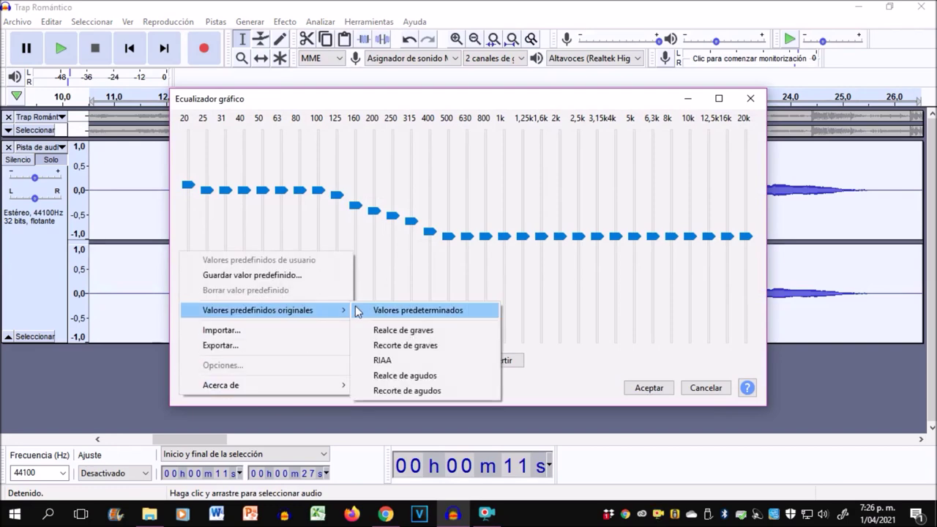
pyautogui.click(425, 330)
pyautogui.click(650, 388)
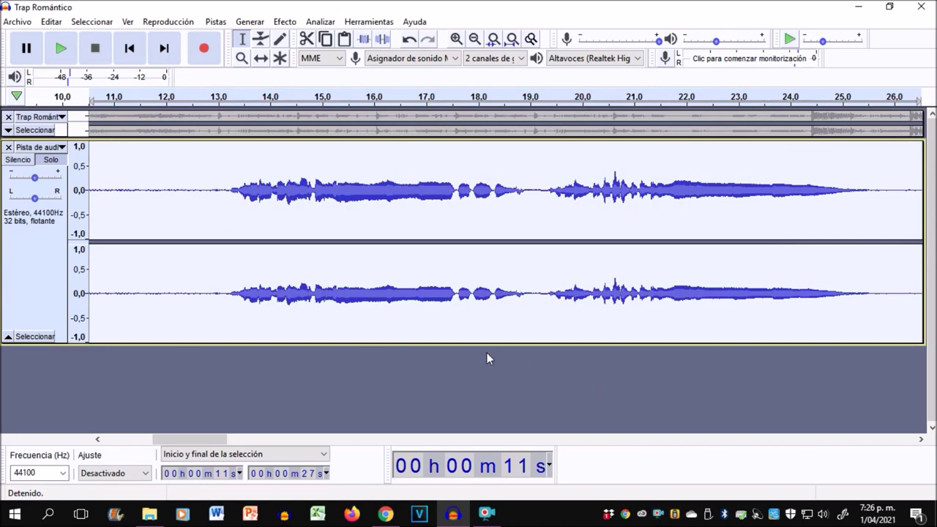
# - Apply the Compresor effect to the whole selected vocal track with its existing settings
pyautogui.click(286, 21)
pyautogui.click(394, 170)
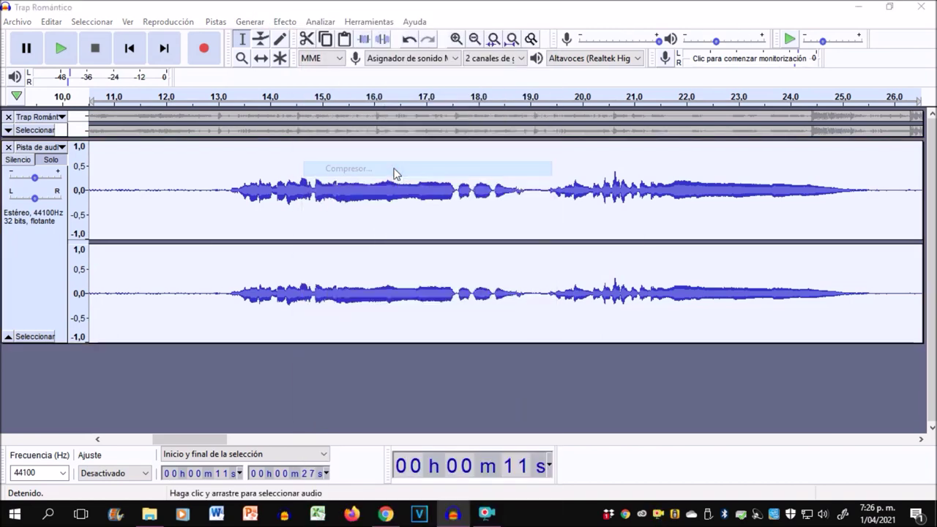
pyautogui.click(509, 404)
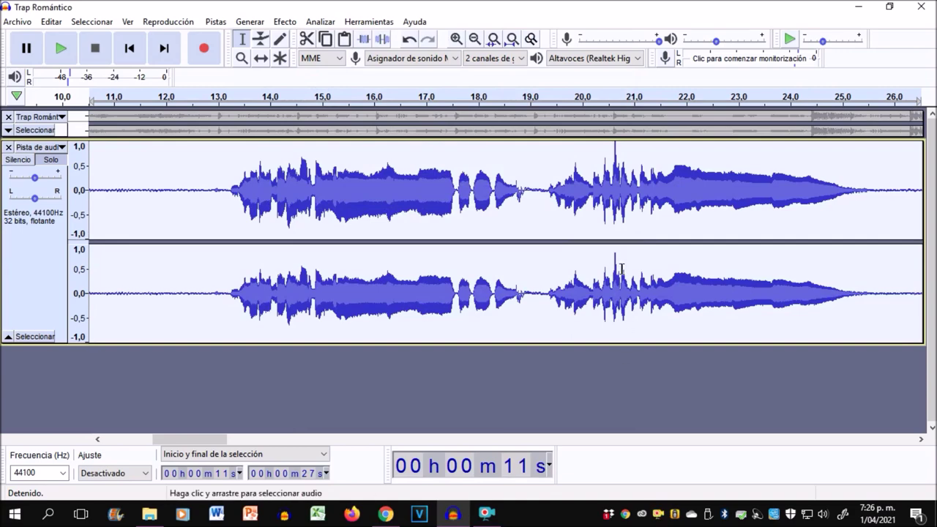
# - Normalize the vocal track to a -3,0 dB peak, removing DC offset and treating the stereo channels independently
pyautogui.click(285, 22)
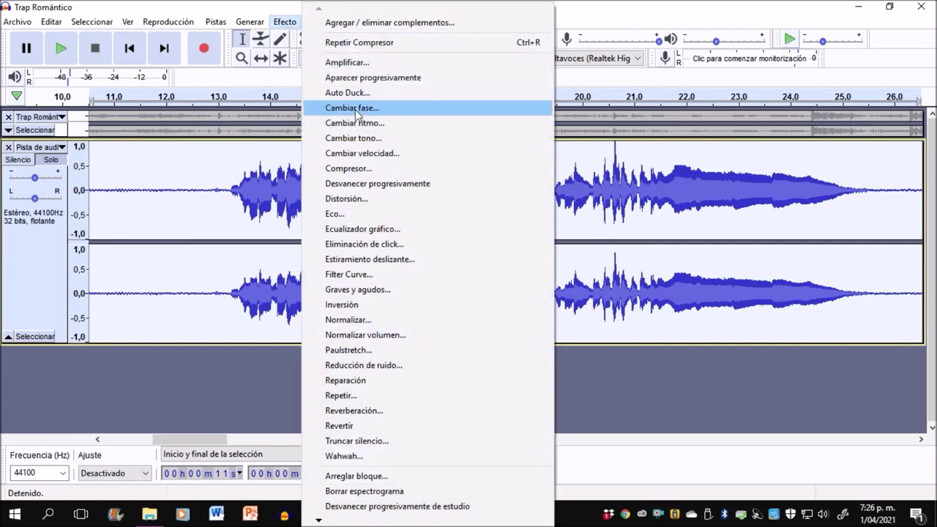
pyautogui.click(388, 320)
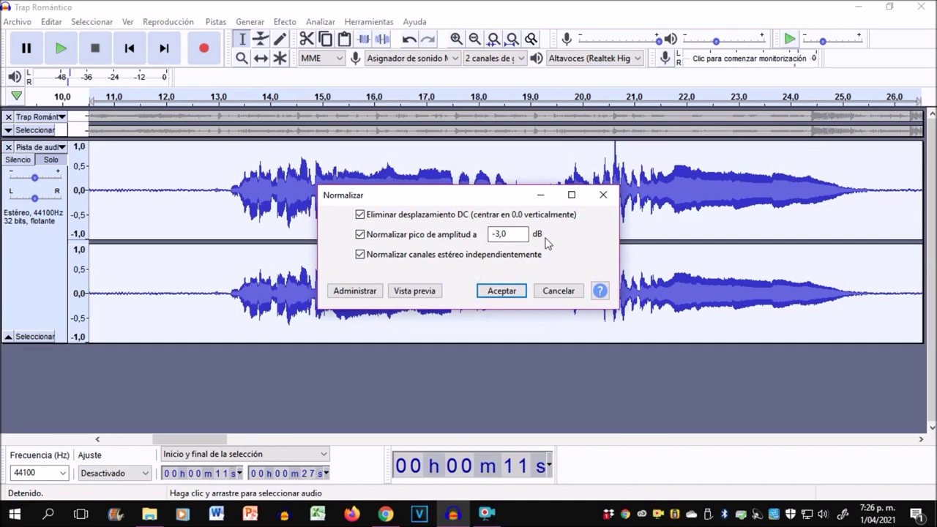
pyautogui.click(501, 293)
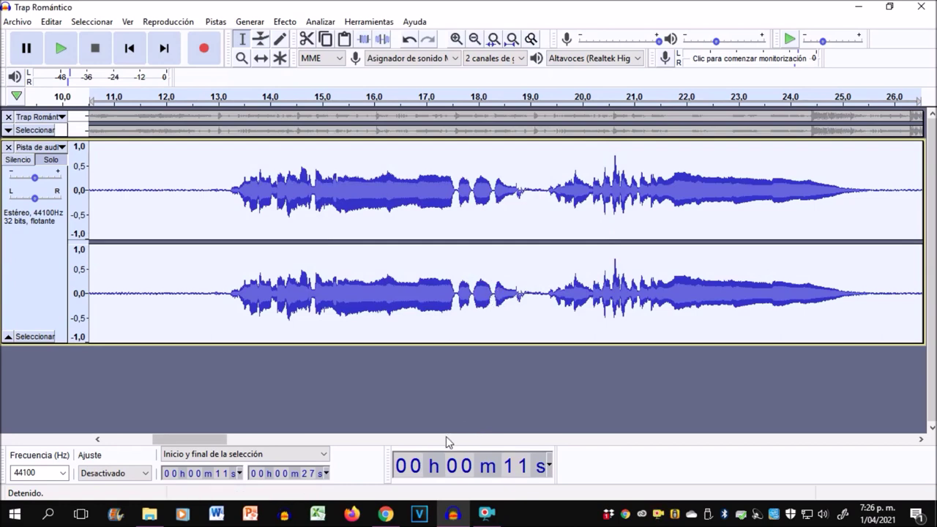
# - Switch to Chrome, open the video COMO USAR AUTOTUNE EN AUDACITY in a new tab and go to its YouTube Studio comments
pyautogui.click(385, 515)
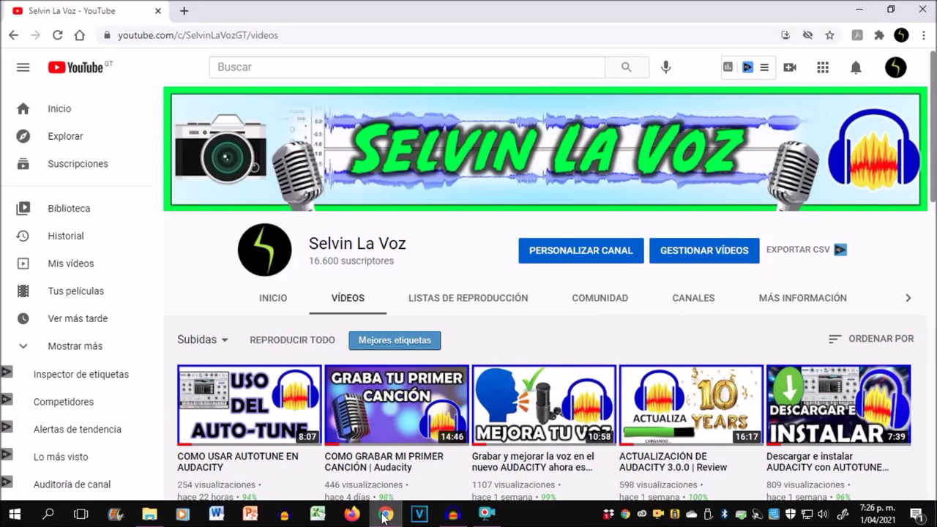
pyautogui.middleClick(268, 428)
pyautogui.click(293, 11)
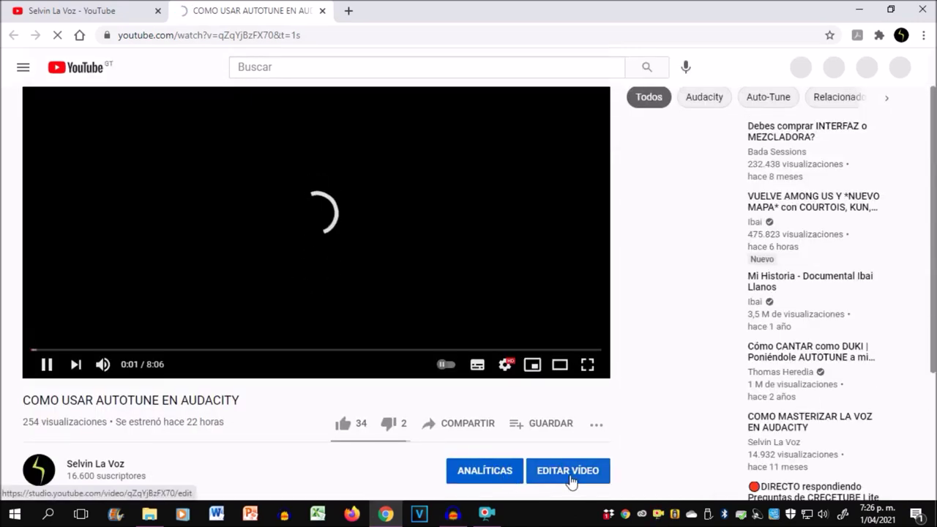
pyautogui.click(574, 480)
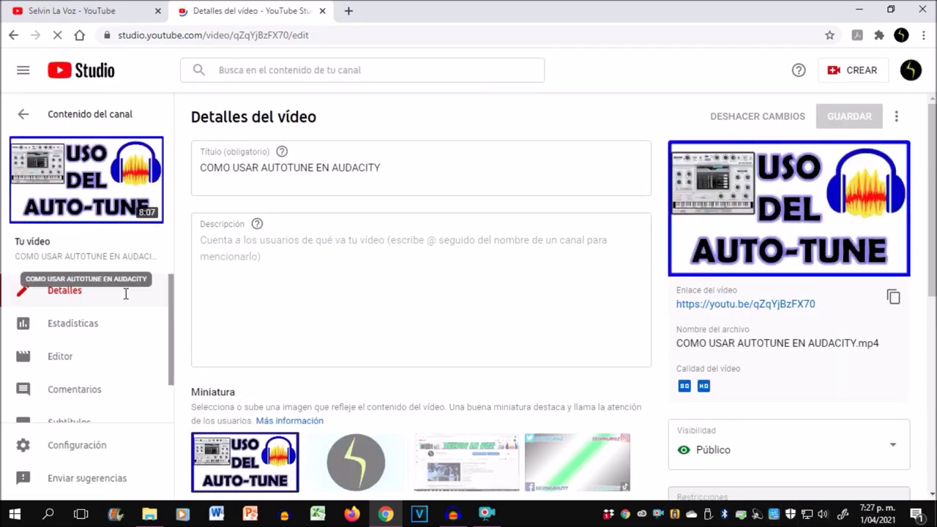
pyautogui.scroll(-1, 308, 285)
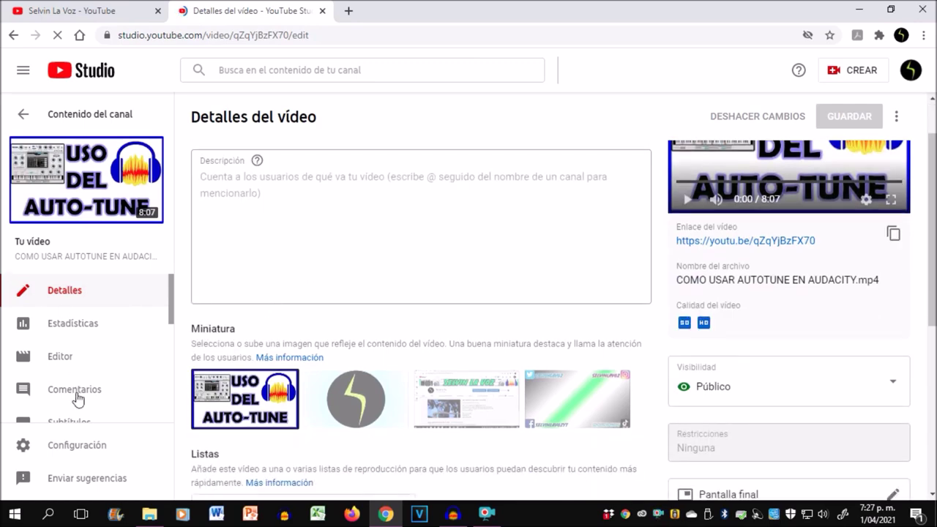
pyautogui.scroll(-3, 77, 395)
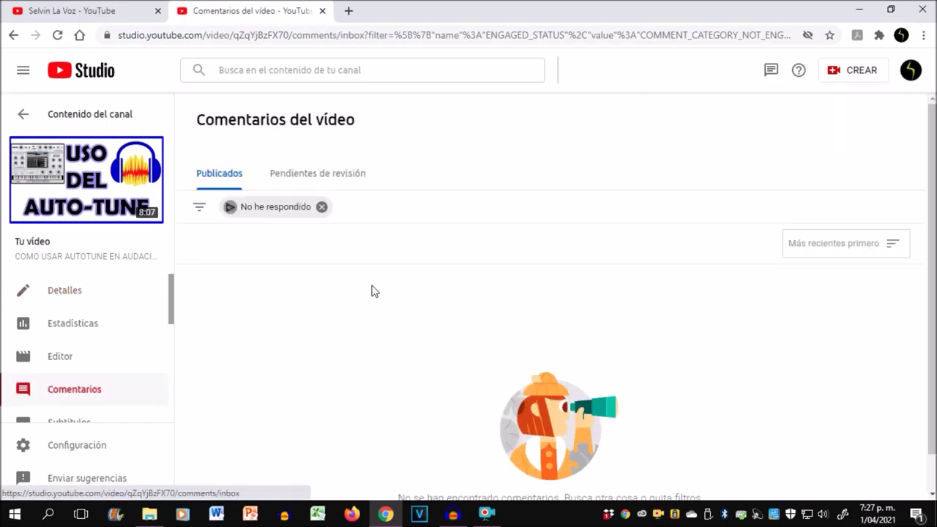
# - Remove the No he respondido filter and read through the video's published comments
pyautogui.click(321, 208)
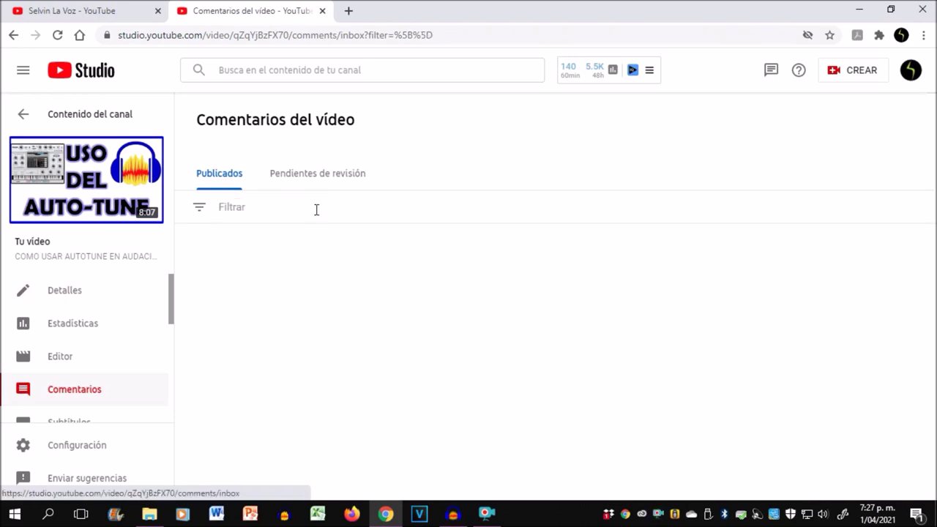
pyautogui.click(199, 211)
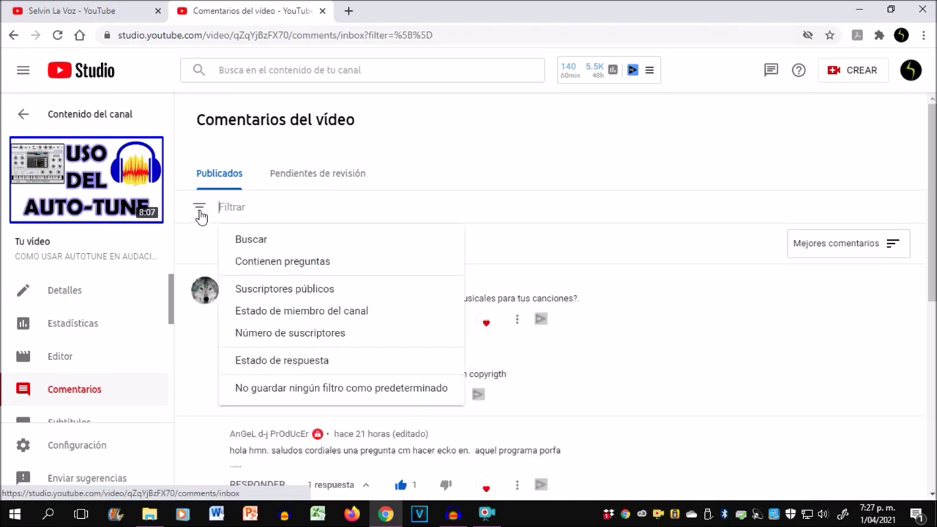
pyautogui.click(506, 259)
pyautogui.scroll(-1, 543, 261)
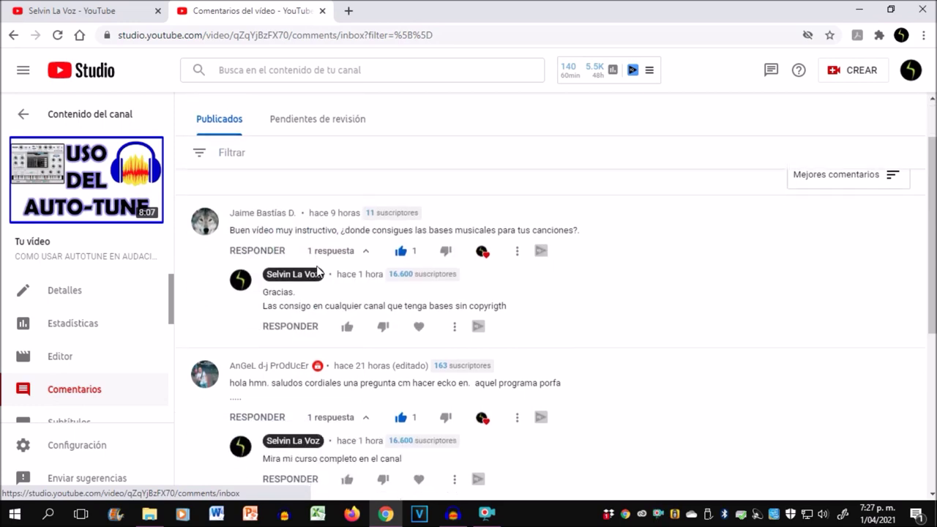
pyautogui.scroll(-3, 318, 270)
pyautogui.scroll(-1, 286, 308)
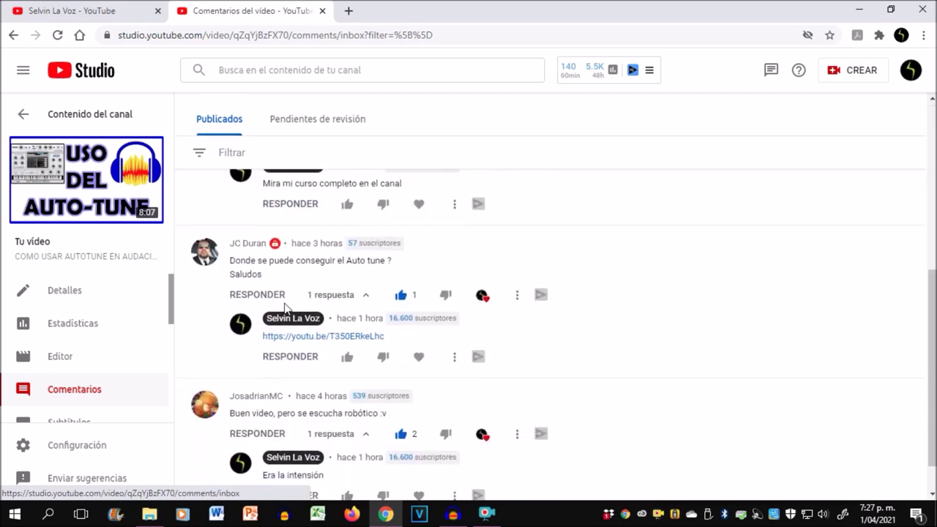
pyautogui.scroll(-1, 286, 307)
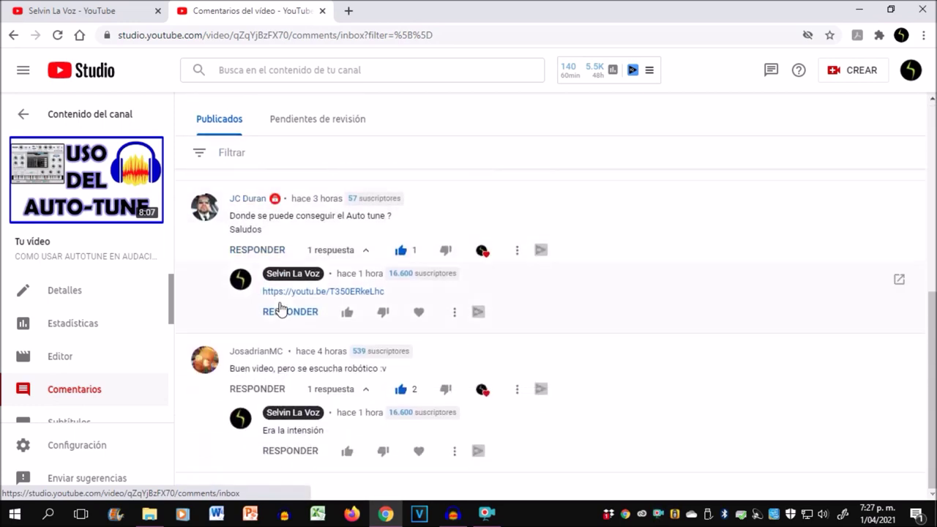
# - Return to Audacity, play the silent stretch from about 12 to 13 s and capture its noise profile with Reducción de ruido
pyautogui.click(861, 13)
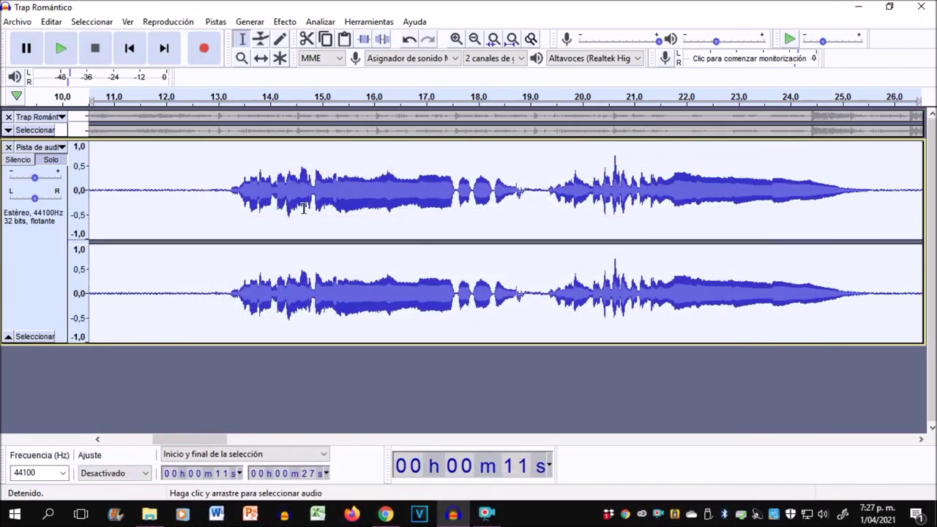
pyautogui.click(226, 217)
pyautogui.moveTo(205, 213); pyautogui.dragTo(143, 205)
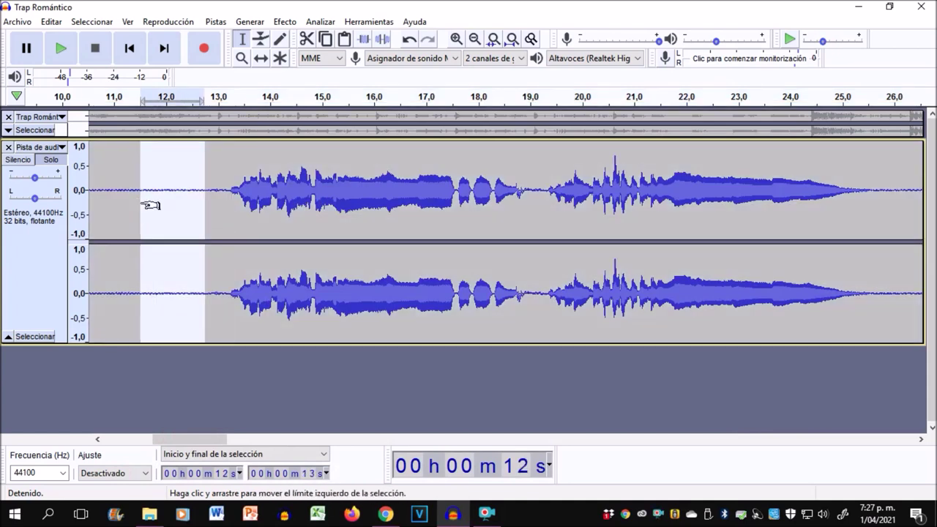
pyautogui.press('space')
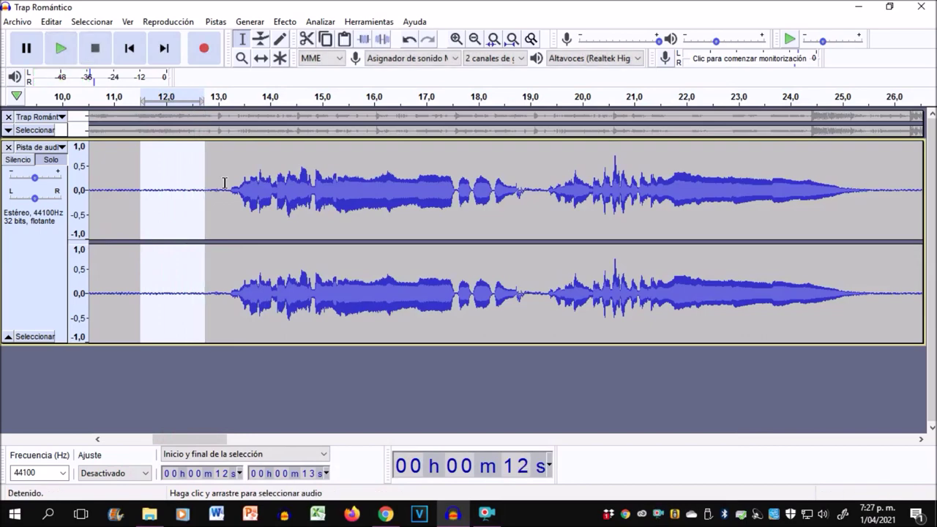
pyautogui.click(284, 22)
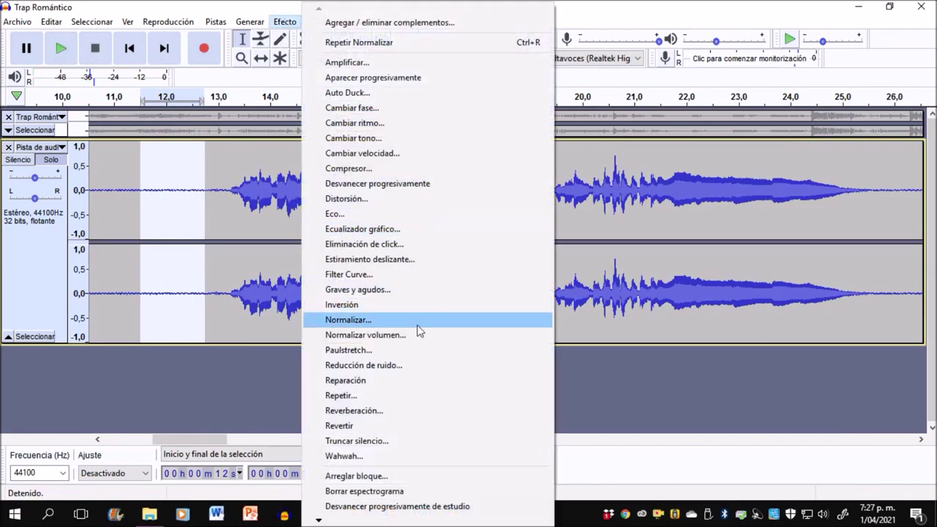
pyautogui.click(401, 366)
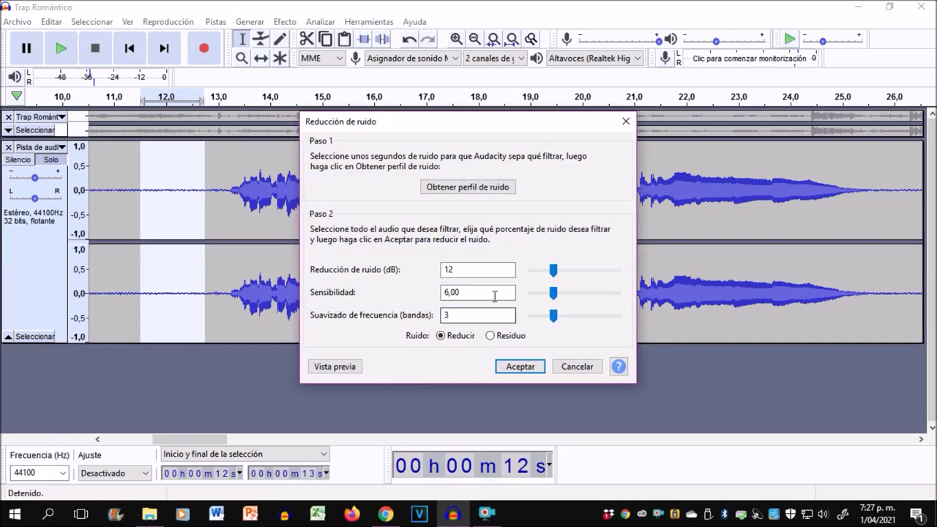
pyautogui.click(497, 185)
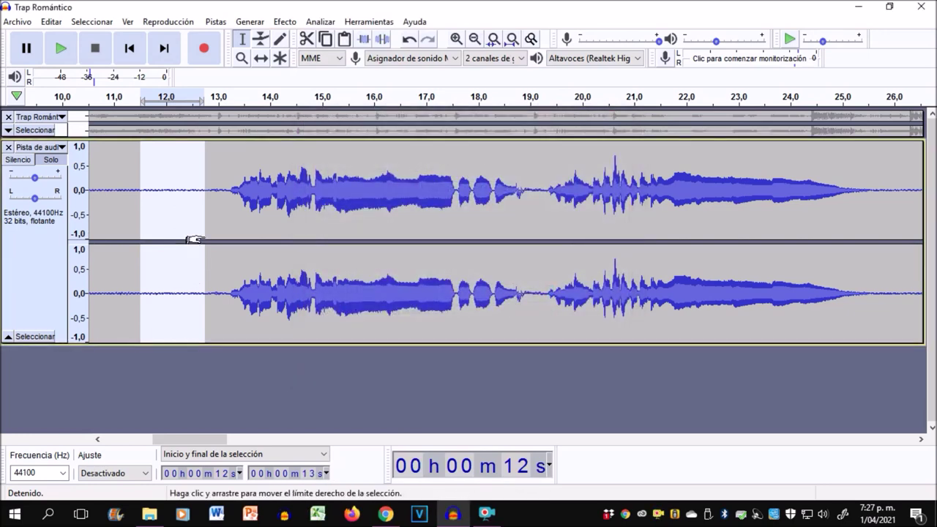
# - Apply Reducción de ruido to the whole vocal track with 12 dB reduction, sensitivity 6,00 and 3 smoothing bands
pyautogui.doubleClick(194, 276)
pyautogui.click(285, 22)
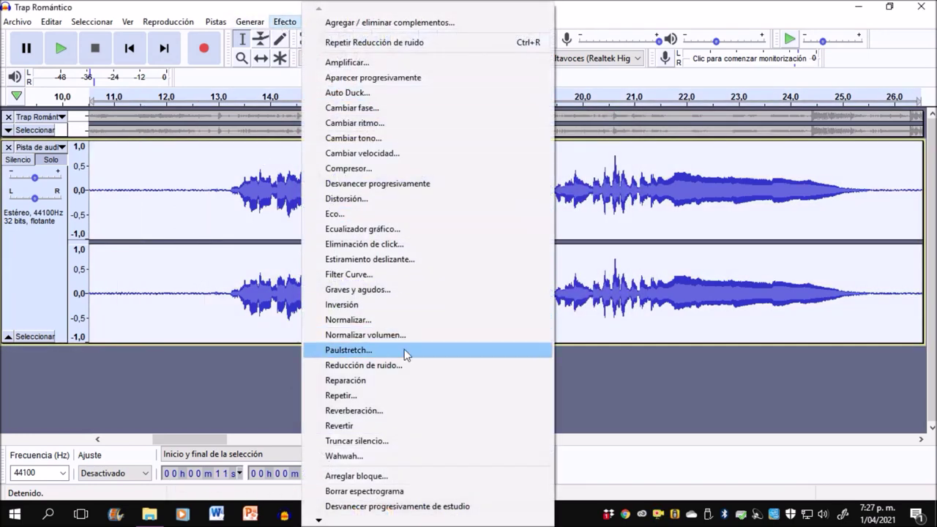
pyautogui.click(409, 366)
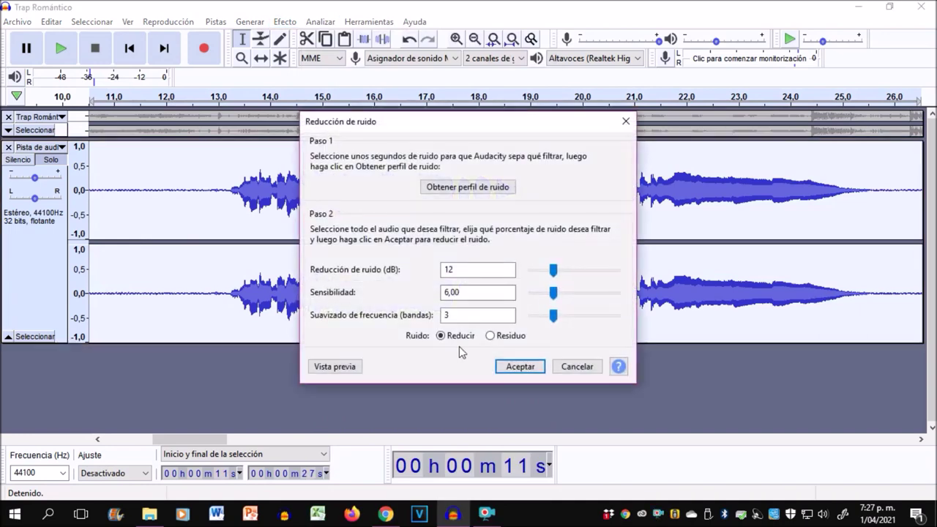
pyautogui.click(519, 368)
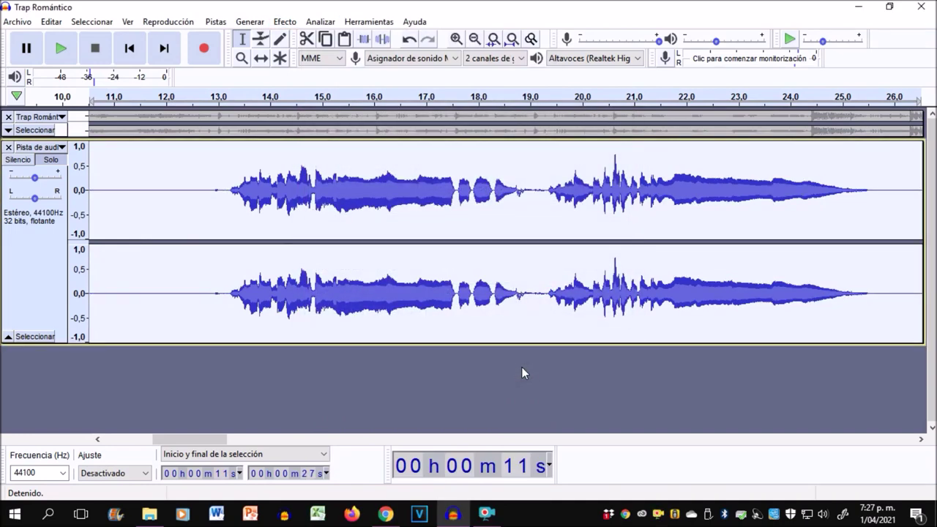
# - Play the silent stretch from about 12 to 13 s again and capture a fresh noise profile from it
pyautogui.moveTo(206, 310); pyautogui.dragTo(143, 307)
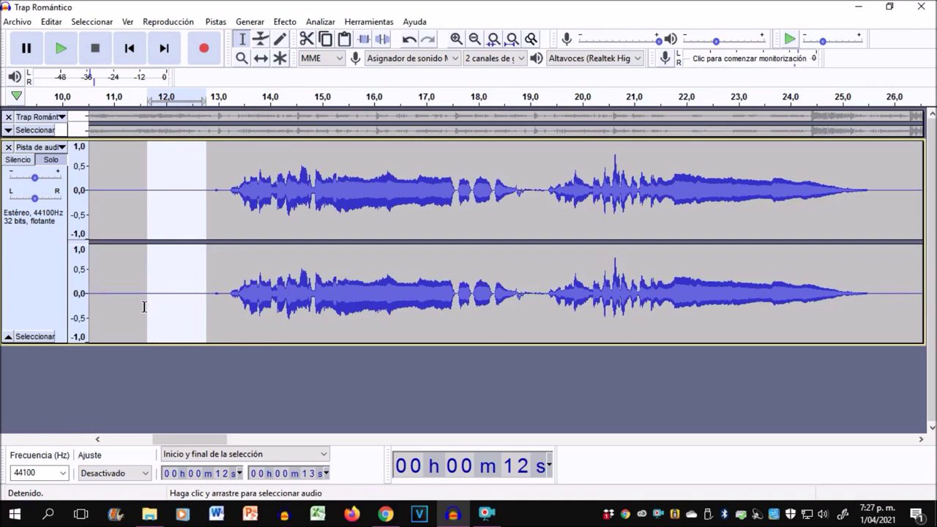
pyautogui.press('space')
pyautogui.click(295, 24)
pyautogui.click(405, 362)
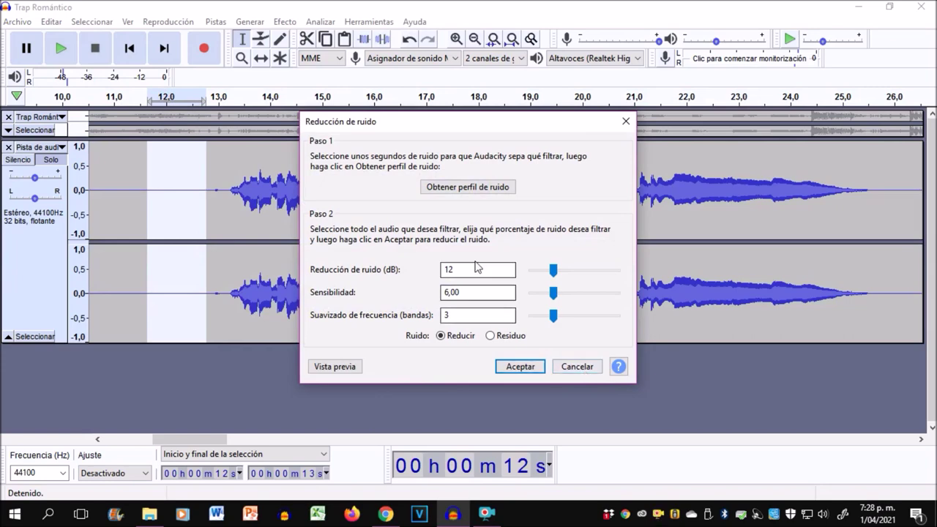
pyautogui.click(508, 189)
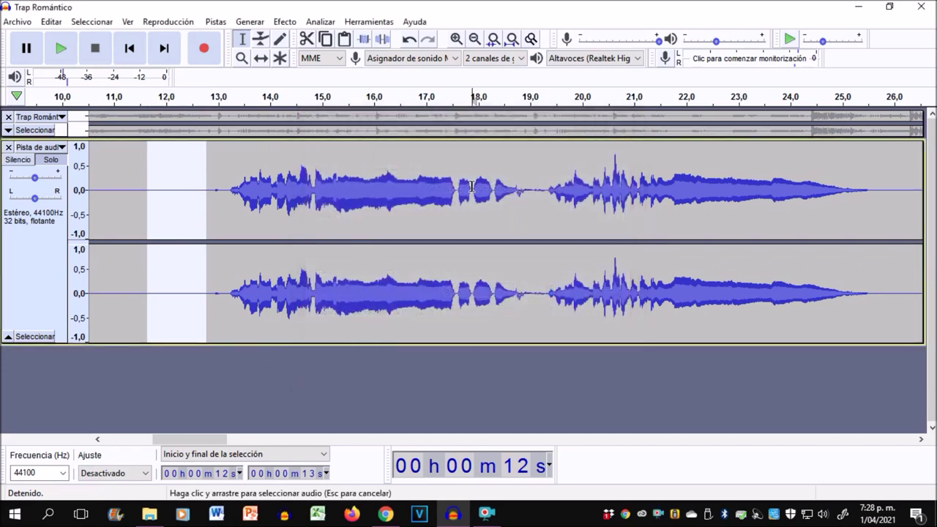
# - Select the whole vocal track and apply a second pass of Reducción de ruido using the new noise profile
pyautogui.doubleClick(473, 187)
pyautogui.click(319, 22)
pyautogui.moveTo(285, 21)
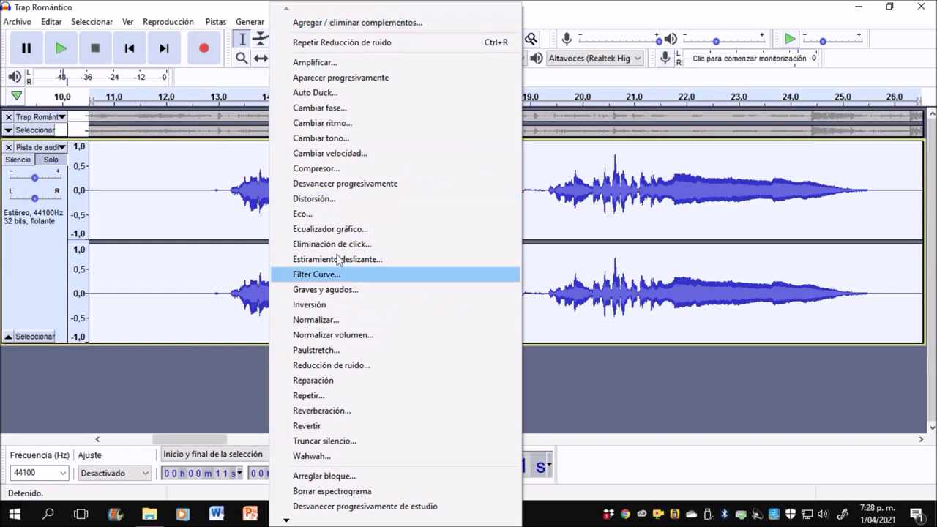
pyautogui.click(339, 364)
pyautogui.click(521, 371)
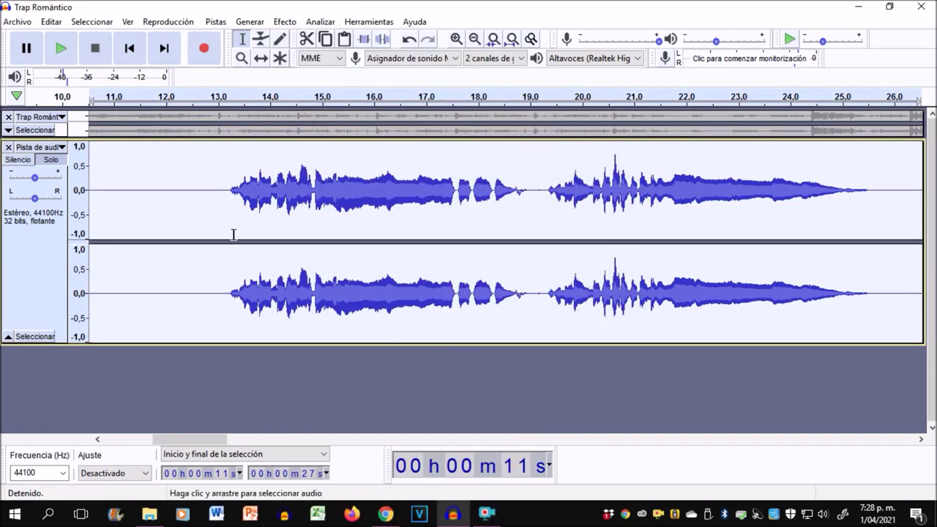
# - Place the cursor at about 11 s in the silence before the voice and play the vocal track from there
pyautogui.click(208, 213)
pyautogui.click(101, 223)
pyautogui.click(137, 228)
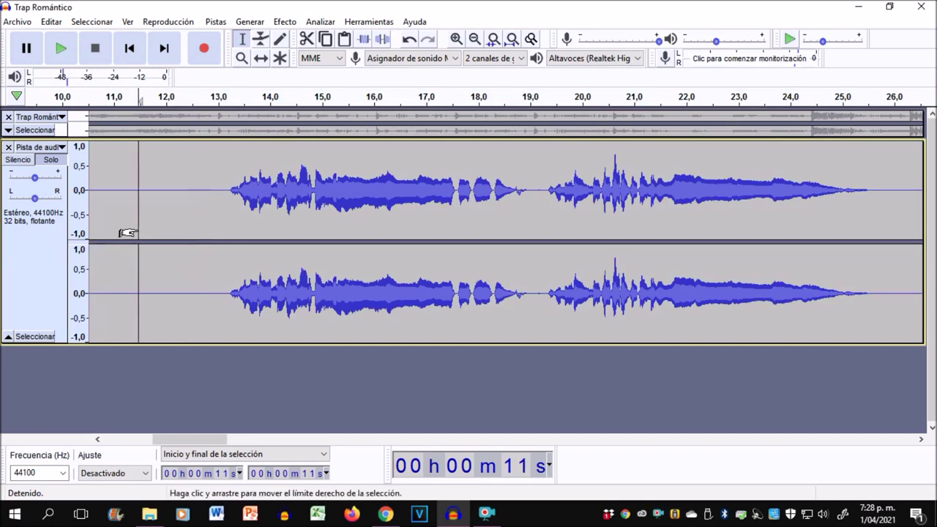
pyautogui.press('space')
pyautogui.press('space')
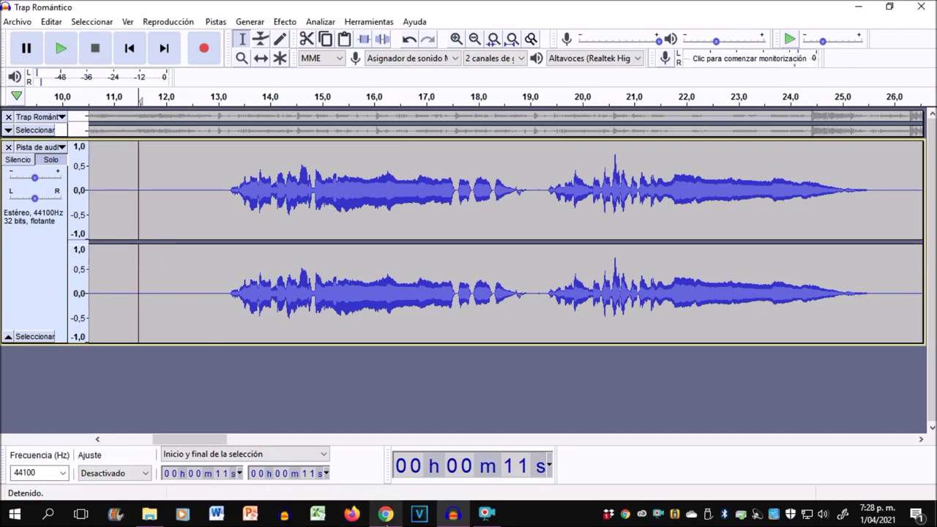
pyautogui.click(391, 518)
pyautogui.click(388, 516)
# - Play the processed vocal from about 13 s and reposition the cursor just before the voice begins
pyautogui.click(227, 203)
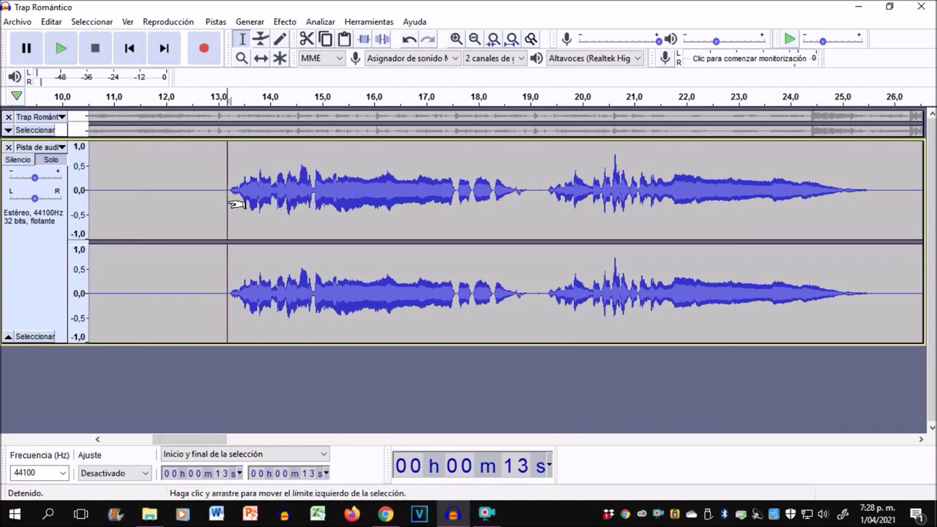
pyautogui.press('space')
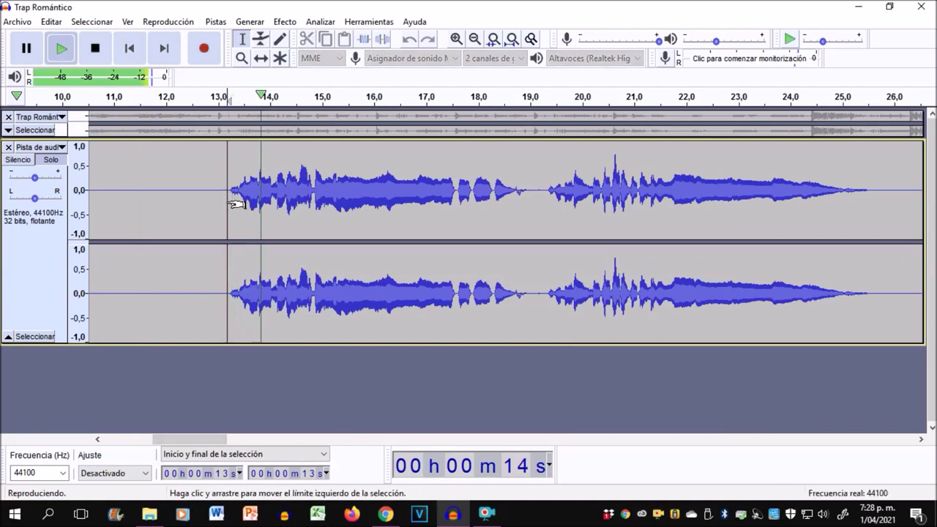
pyautogui.press('space')
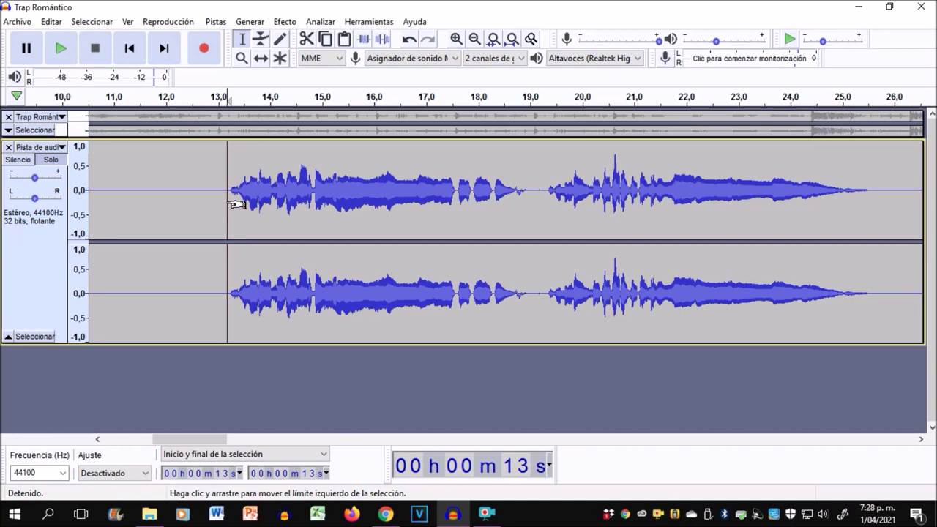
pyautogui.moveTo(236, 203); pyautogui.dragTo(215, 204)
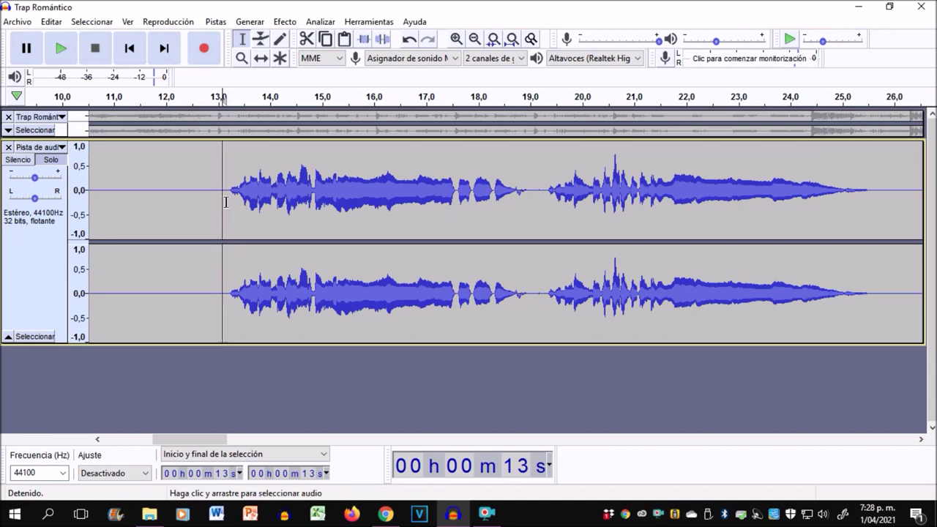
# - Move the cursor back to about 12 s in the silence before the voice begins
pyautogui.press('Left')
pyautogui.press('Left')
pyautogui.press('Left')
pyautogui.press('Left')
pyautogui.press('Left')
pyautogui.press('Left')
pyautogui.press('Left')
pyautogui.press('Left')
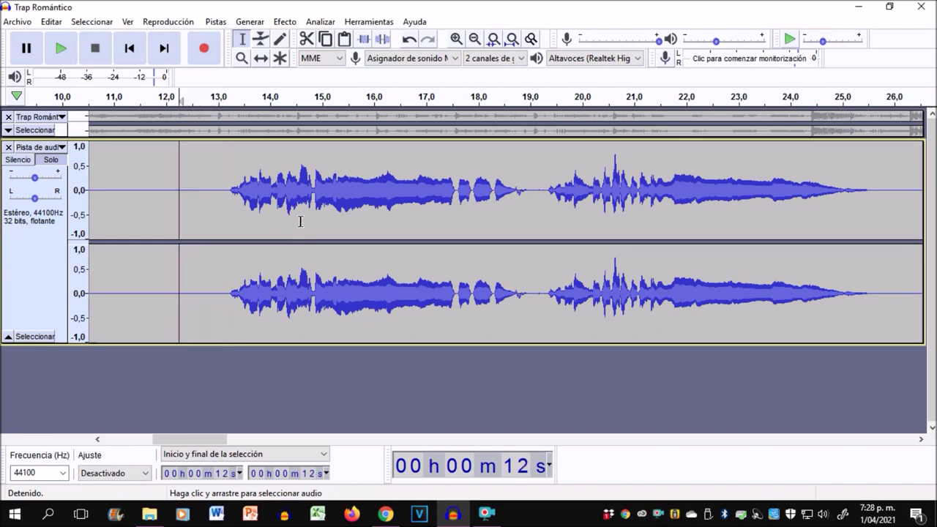
# - Expand the collapsed Trap Romántico instrumental track and play it soloed from about 12 s
pyautogui.click(10, 131)
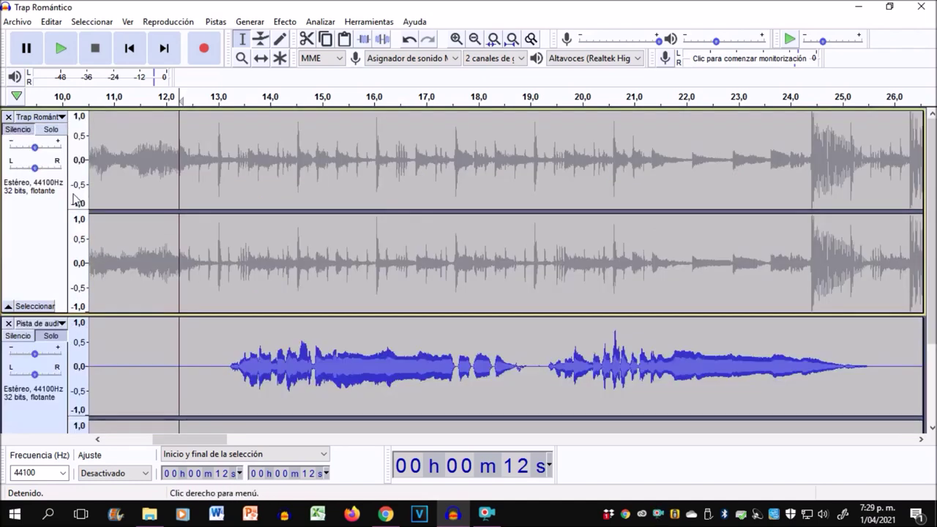
pyautogui.click(53, 129)
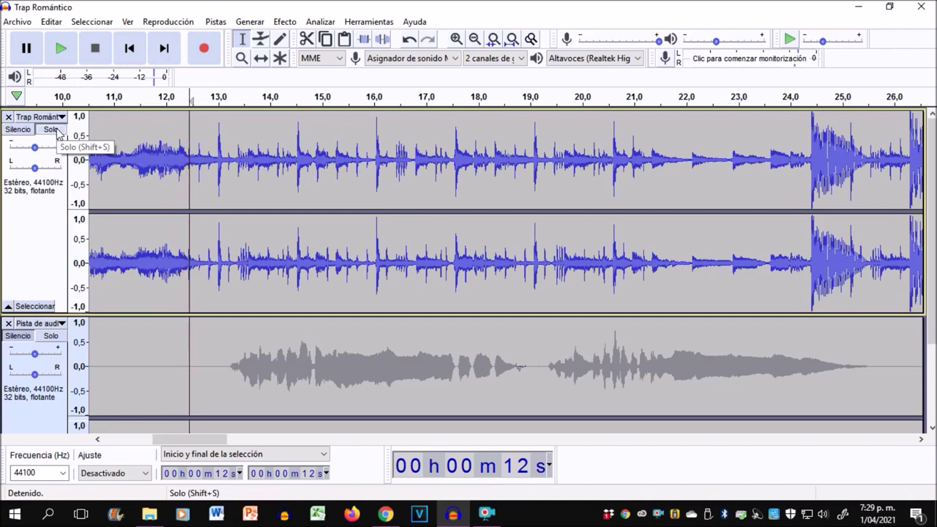
pyautogui.press('space')
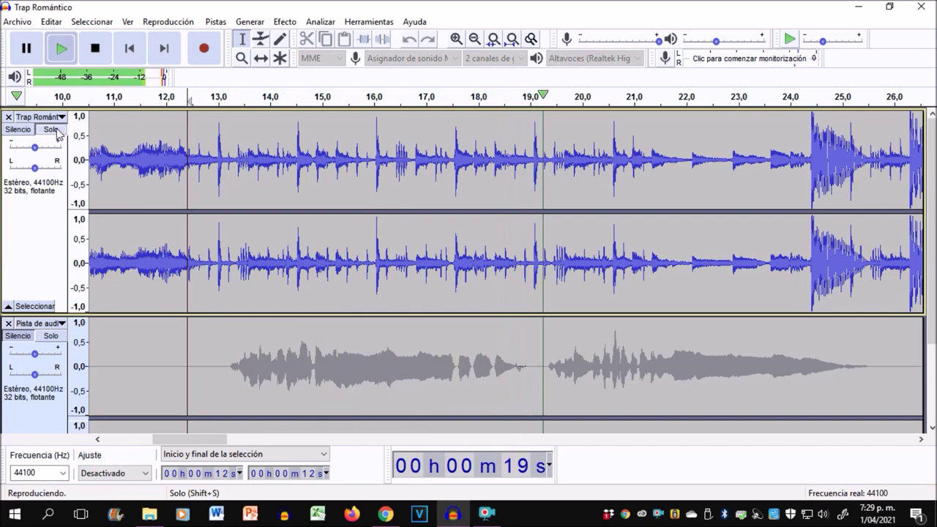
pyautogui.press('space')
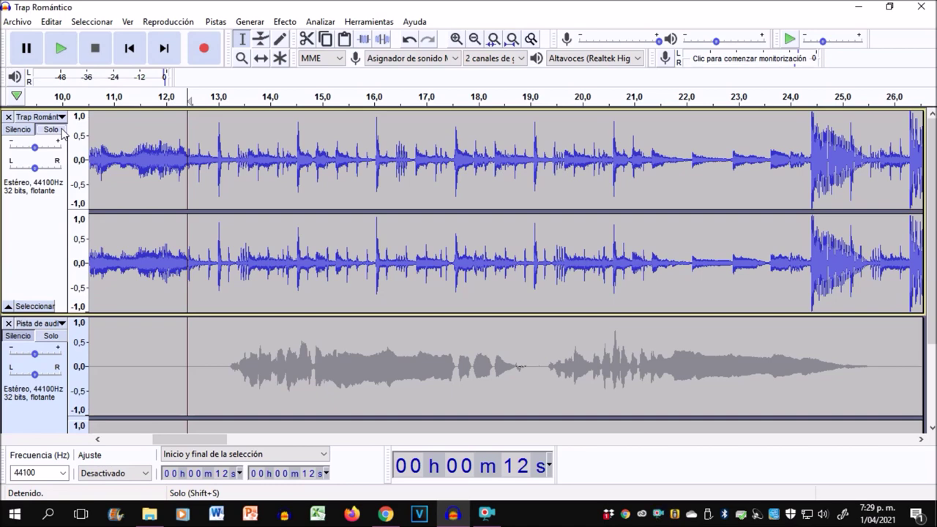
# - Unmute the vocal track so it sounds together with the instrumental, and select the whole vocal clip
pyautogui.doubleClick(199, 163)
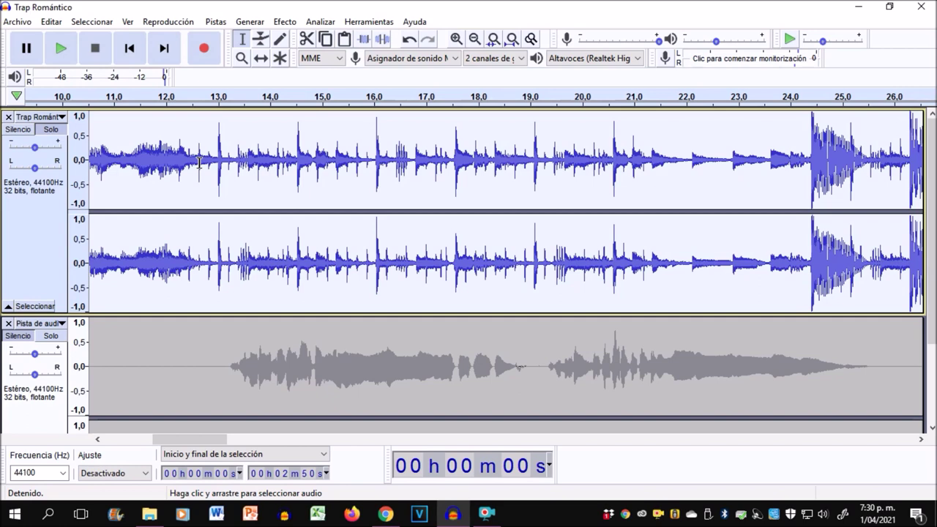
pyautogui.click(28, 342)
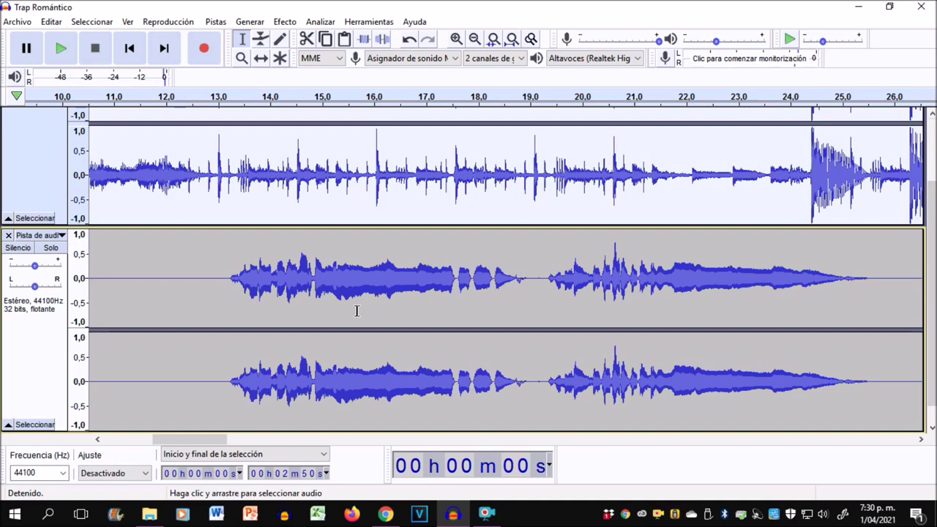
pyautogui.doubleClick(256, 318)
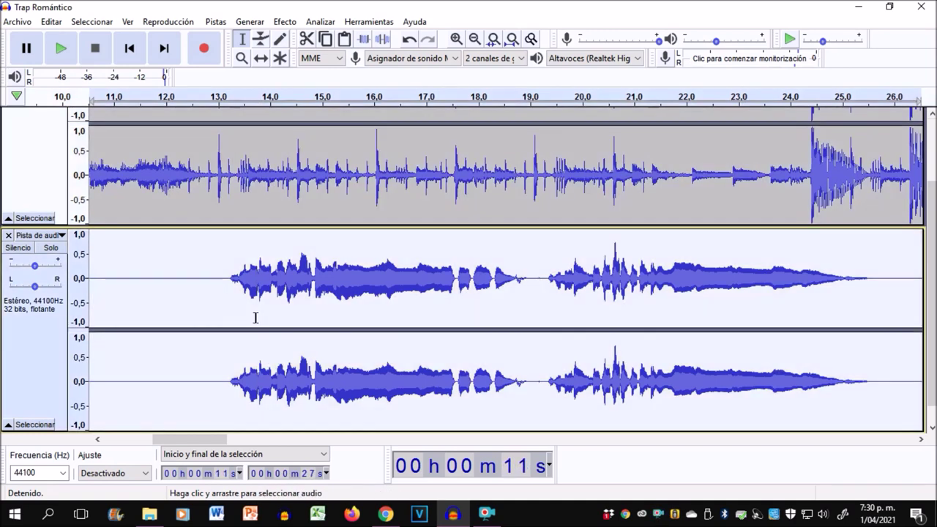
# - Fit the whole project in view and place the cursor at about 12 s, near the start of the vocal clip
pyautogui.scroll(-1, 256, 318)
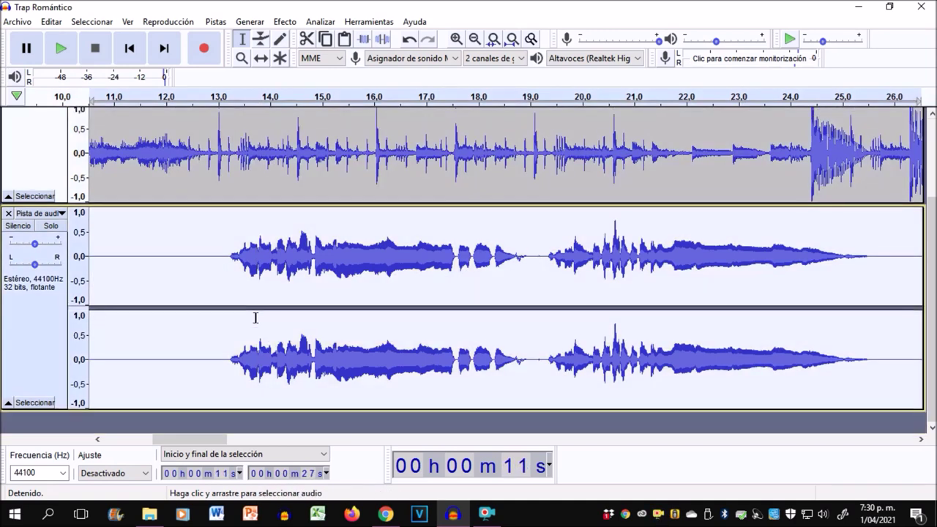
pyautogui.hotkey('ctrl', 'f')
pyautogui.scroll(3, 246, 316)
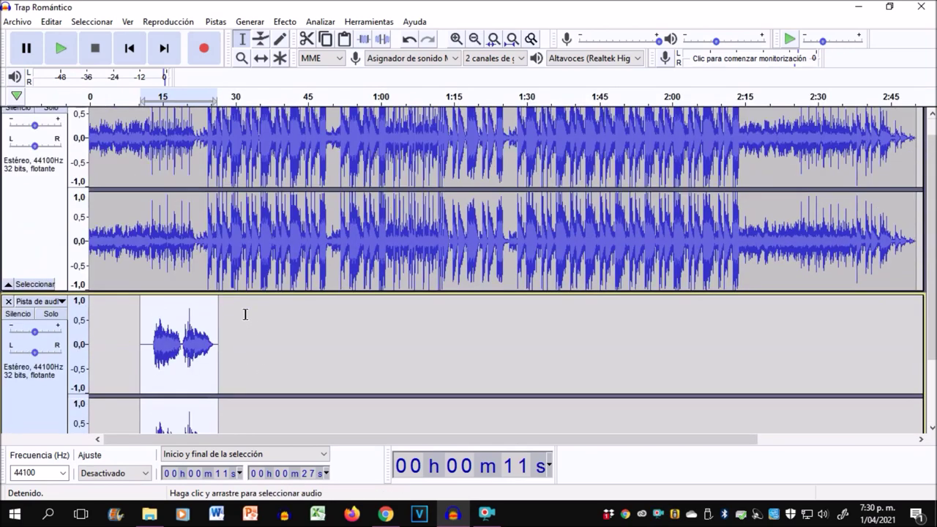
pyautogui.click(148, 332)
pyautogui.scroll(-4, 124, 315)
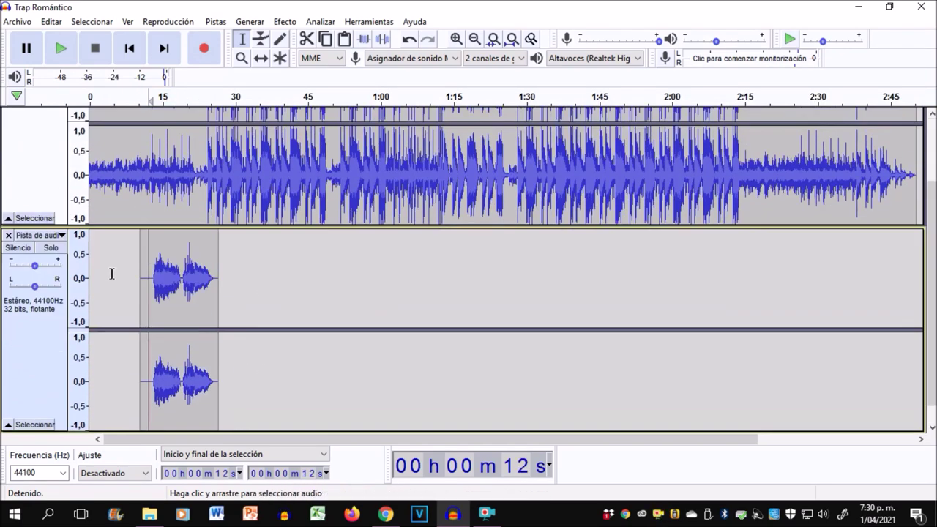
# - Set the vocal track's gain (Ganancia) to -3 dB
pyautogui.doubleClick(35, 268)
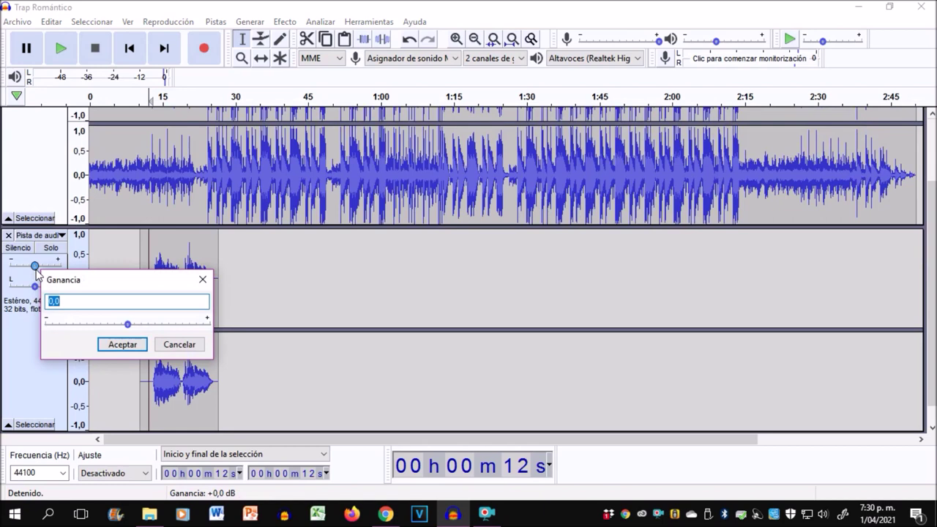
pyautogui.write('-3')
pyautogui.press('Return')
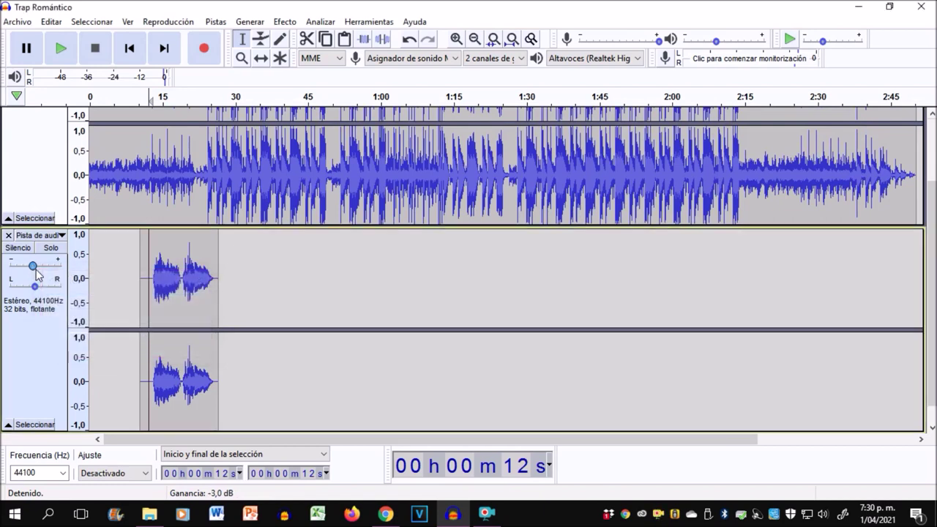
pyautogui.moveTo(35, 273)
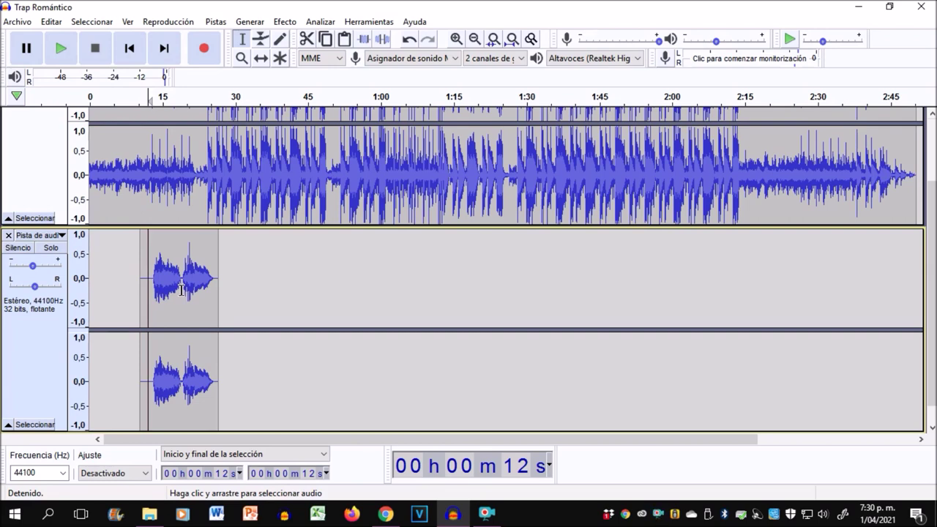
# - Play the vocal and instrumental together from about 12 s, and play the soloed vocal from the same point
pyautogui.press('space')
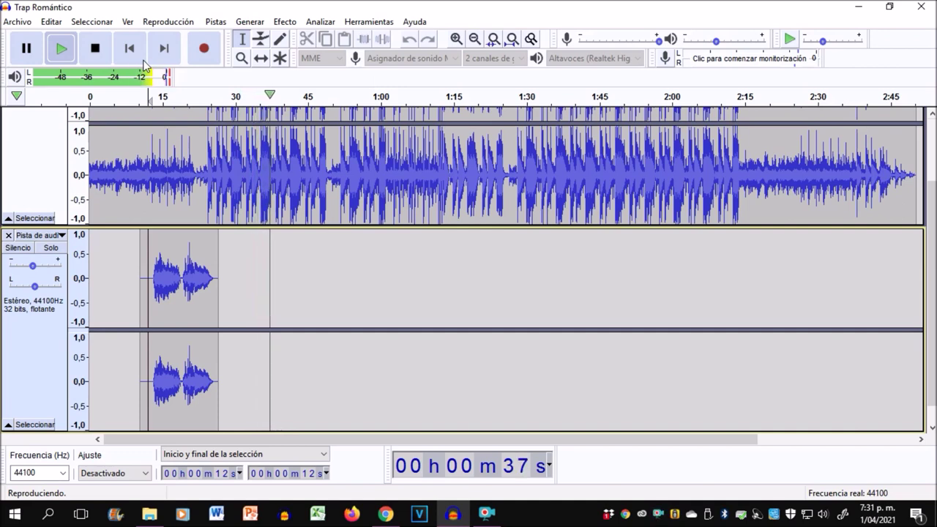
pyautogui.press('space')
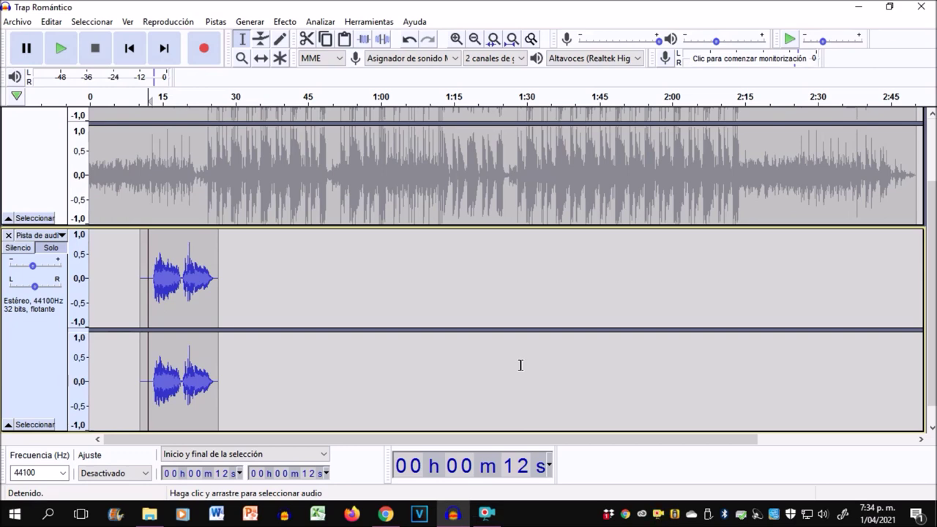
pyautogui.press('space')
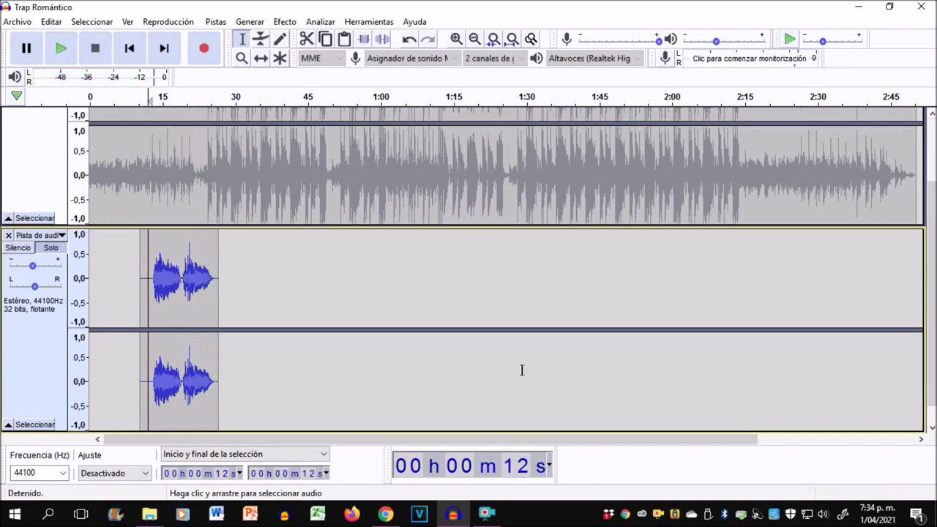
# - Turn off solo on the vocal track and play the full mix from about 12 s
pyautogui.click(51, 249)
pyautogui.press('space')
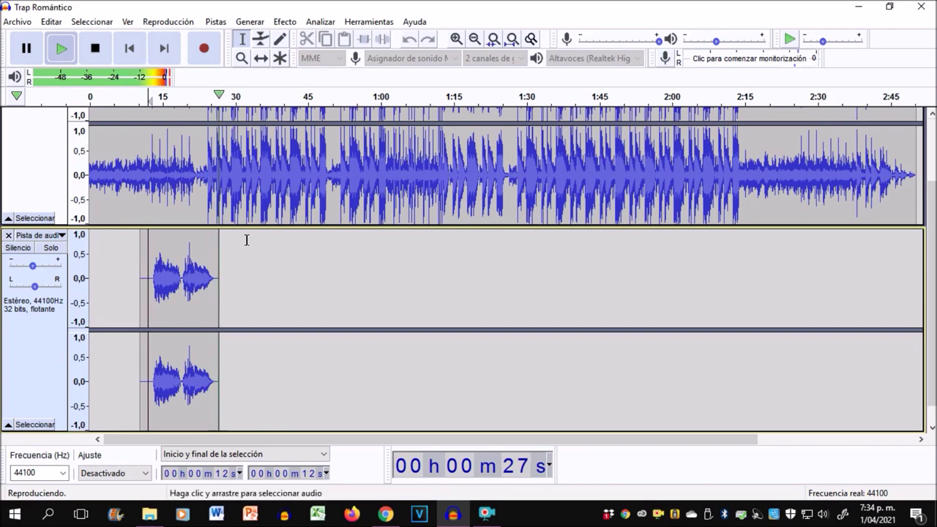
pyautogui.press('space')
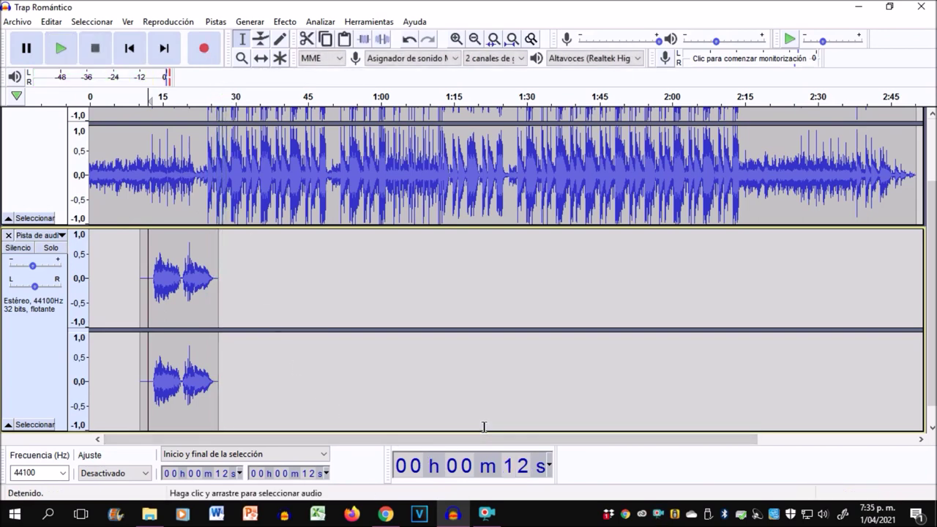